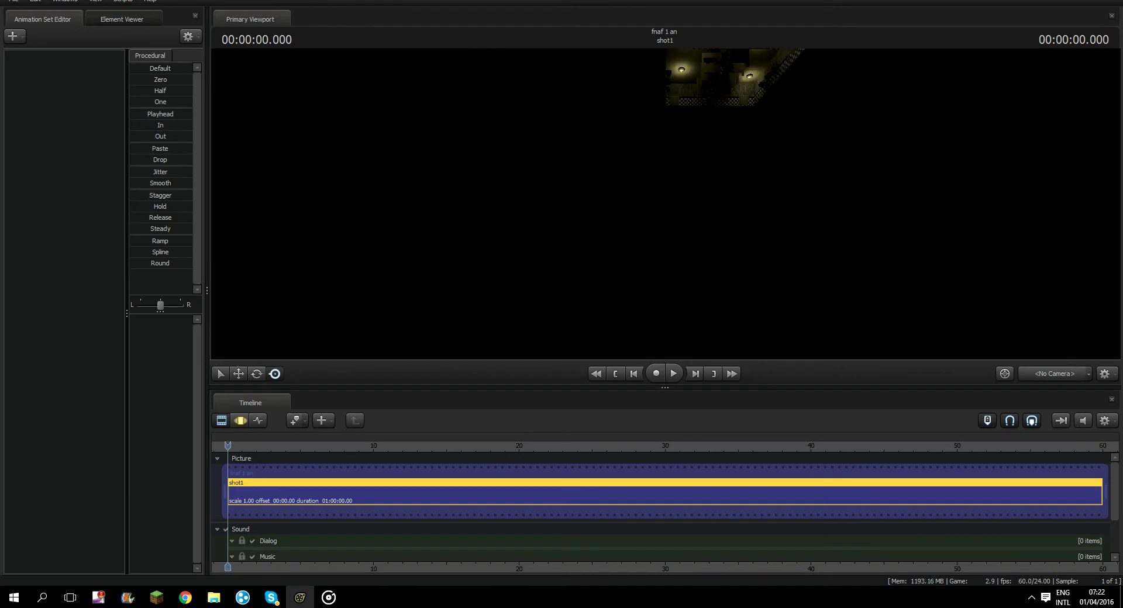
Start adding a model animation set to shot1 and filter the model list by fnaf.
{"action": "key", "text": "space"}
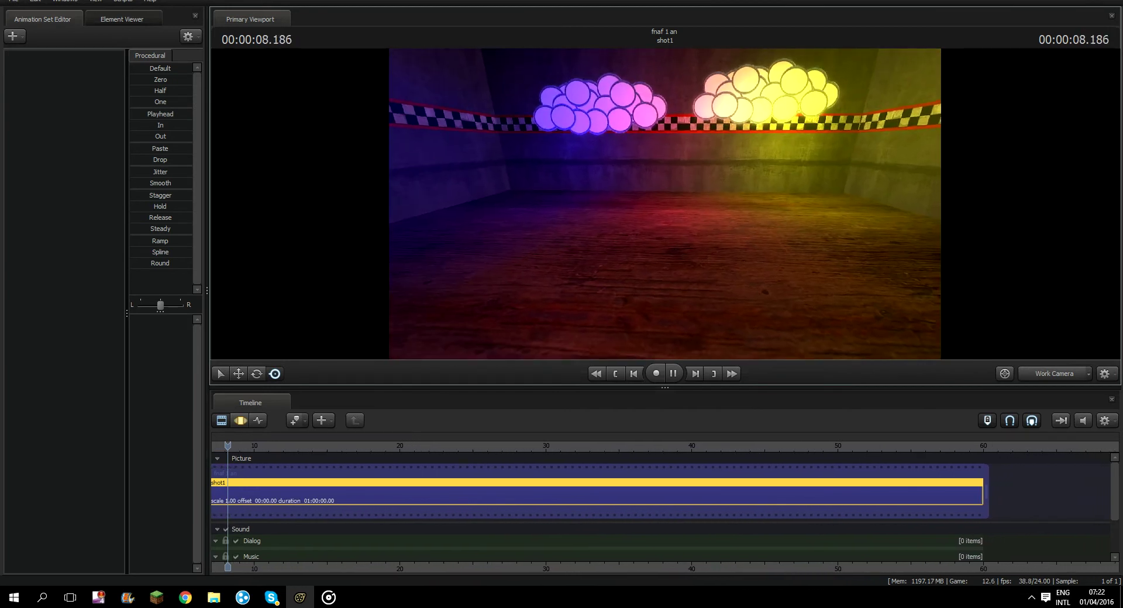
{"action": "left_click", "coordinate": [13, 37]}
{"action": "left_click", "coordinate": [65, 72]}
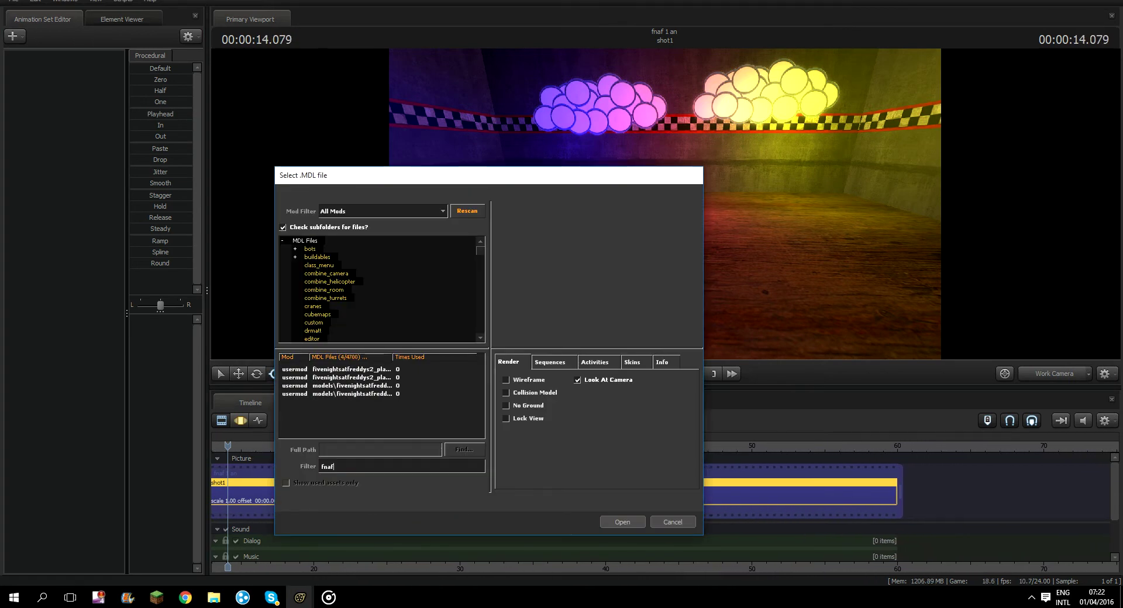
{"action": "double_click", "coordinate": [327, 467]}
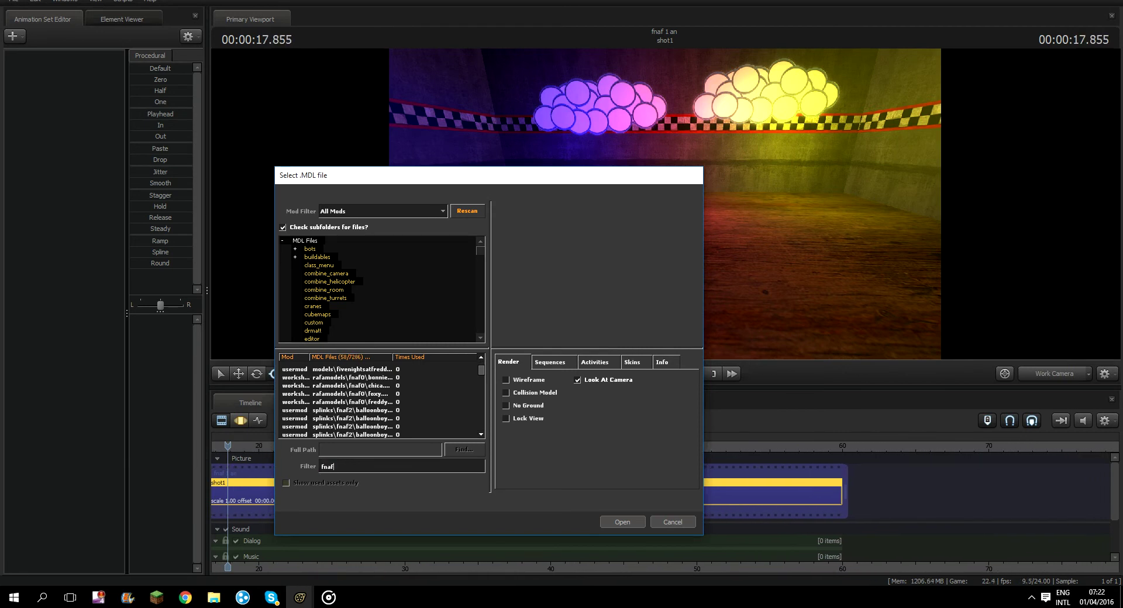
Preview several of the filtered models, then add the rafamodels fnaf0 freddy model and frame it in the shot.
{"action": "left_click", "coordinate": [352, 418]}
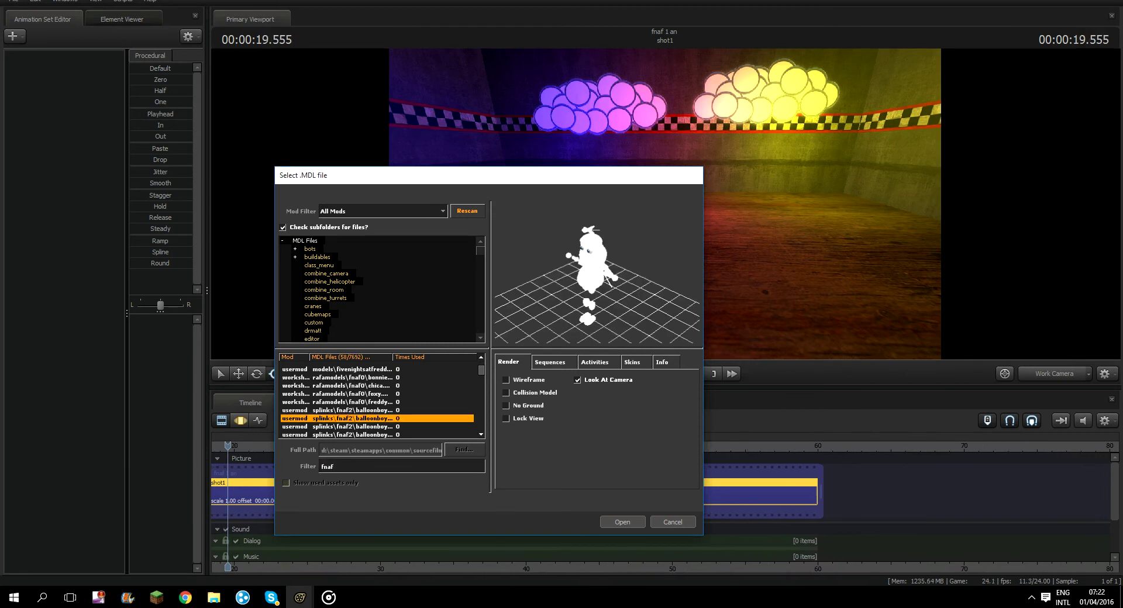
{"action": "left_click", "coordinate": [352, 402]}
{"action": "left_click", "coordinate": [352, 386]}
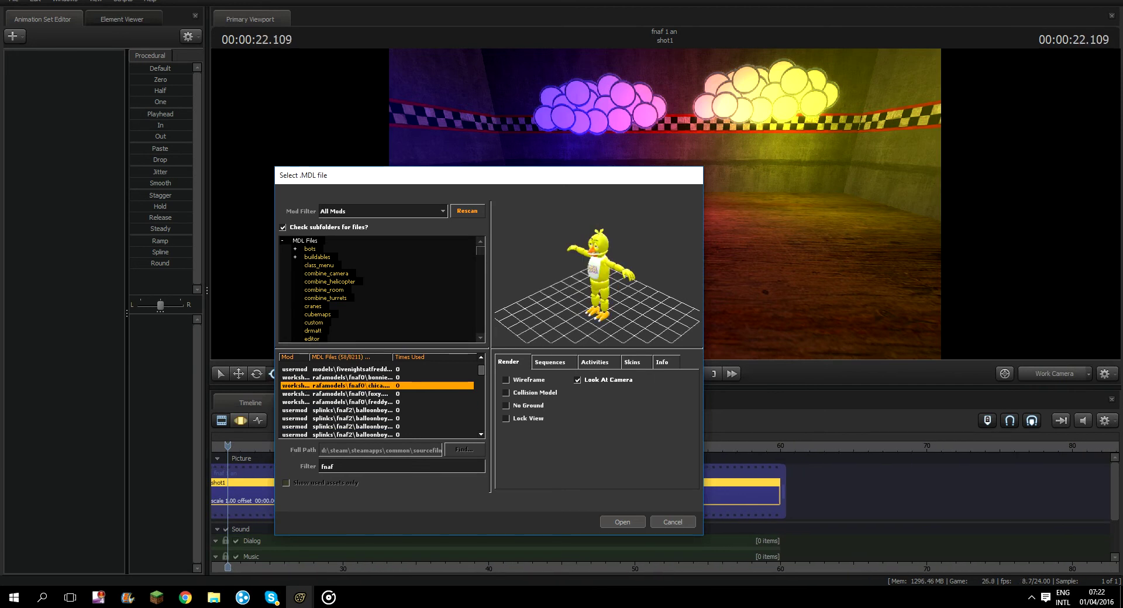
{"action": "left_click", "coordinate": [352, 409]}
{"action": "left_click", "coordinate": [352, 402]}
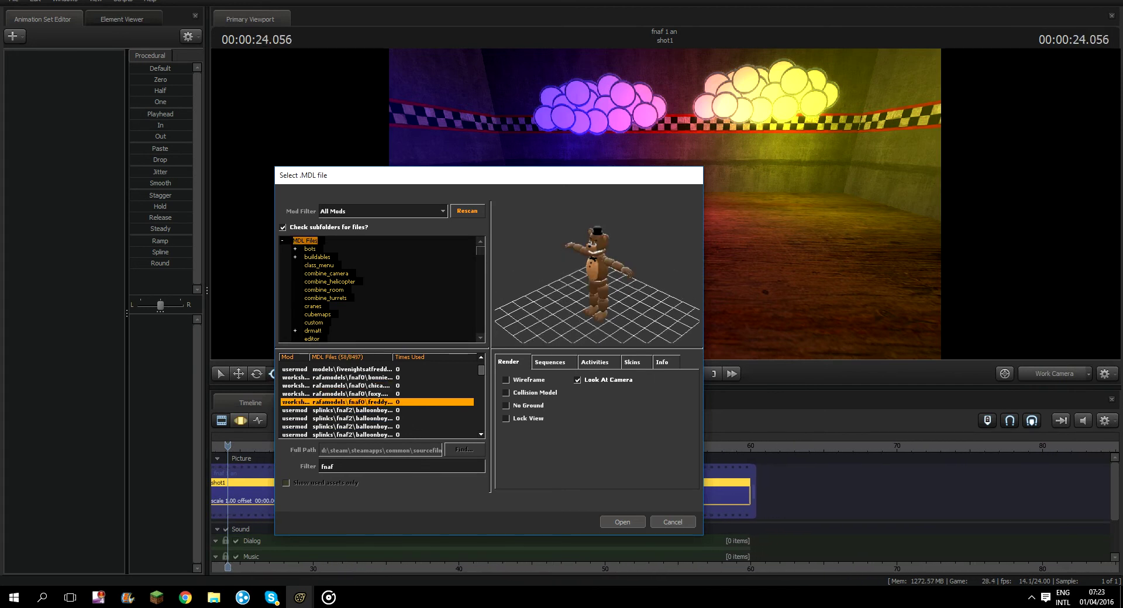
{"action": "key", "text": "Return"}
{"action": "left_click_drag", "start_coordinate": [664, 204], "coordinate": [664, 158]}
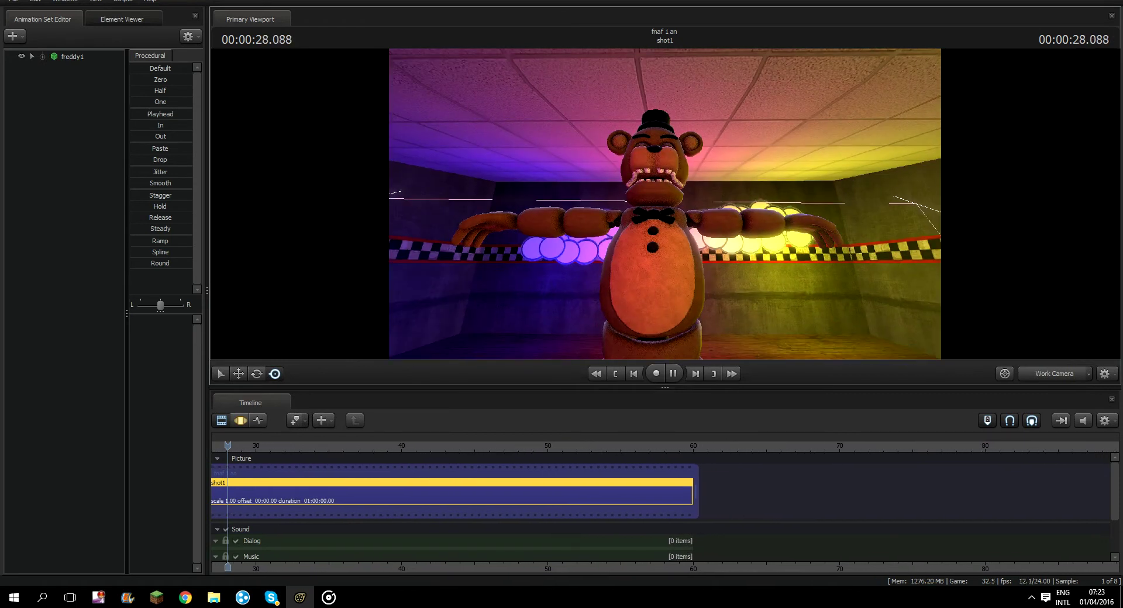
Show freddy1's model attributes in the Element Viewer and switch the timeline to the Graph Editor.
{"action": "left_click", "coordinate": [73, 57]}
{"action": "left_click", "coordinate": [122, 19]}
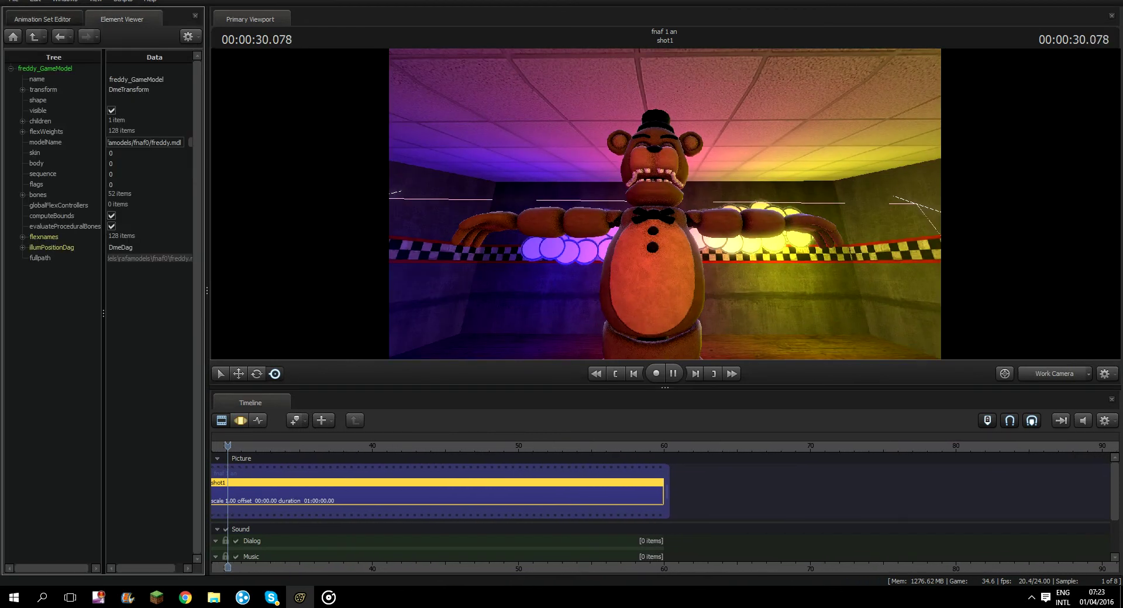
{"action": "left_click", "coordinate": [257, 420]}
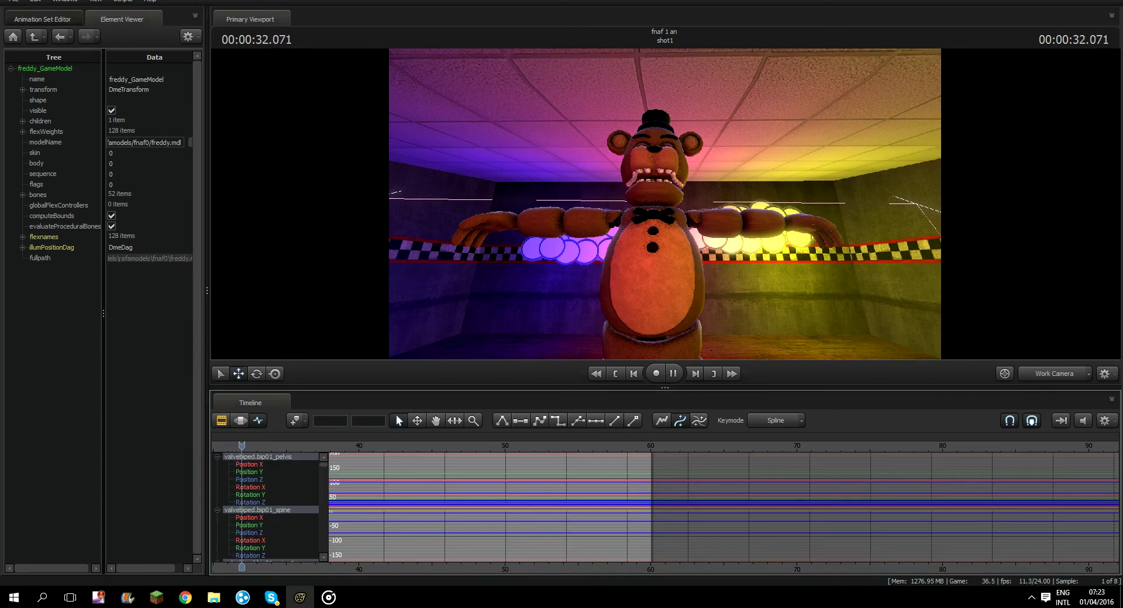
{"action": "left_click", "coordinate": [664, 204]}
{"action": "key", "text": "w"}
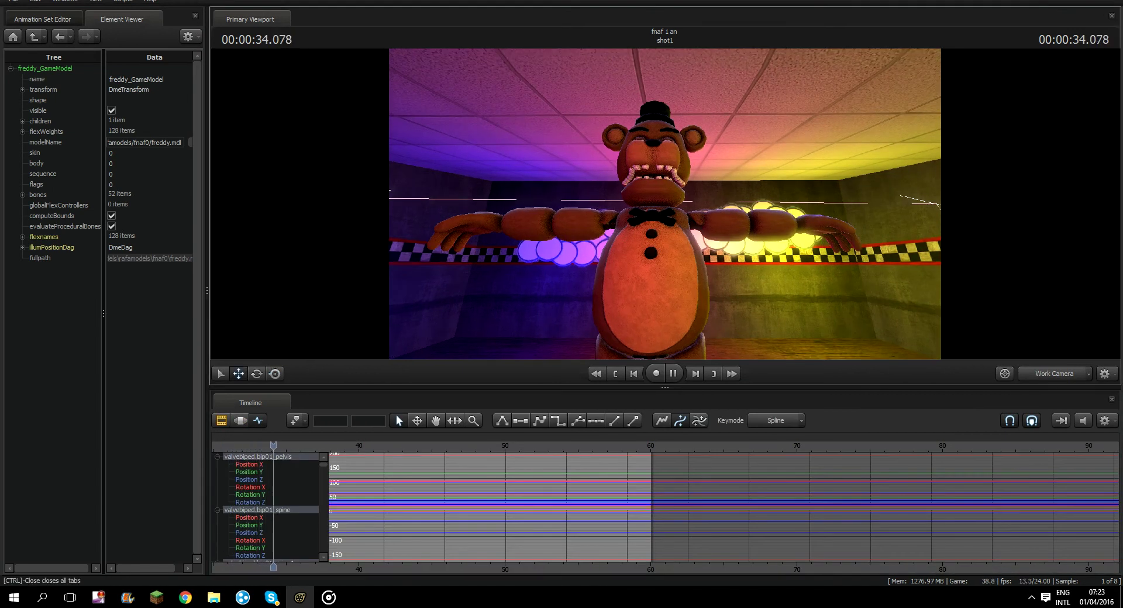
Return to freddy1's animation controls, bring its upper body closer in view and stop playback at 37.708 seconds.
{"action": "left_click", "coordinate": [42, 19]}
{"action": "left_click_drag", "start_coordinate": [665, 204], "coordinate": [664, 275]}
{"action": "left_click", "coordinate": [651, 204], "text": "ctrl"}
{"action": "mouse_move", "coordinate": [664, 205]}
{"action": "left_mouse_down"}
{"action": "mouse_move", "coordinate": [682, 99]}
{"action": "mouse_move", "coordinate": [665, 222]}
{"action": "left_mouse_up"}
{"action": "key", "text": "space"}
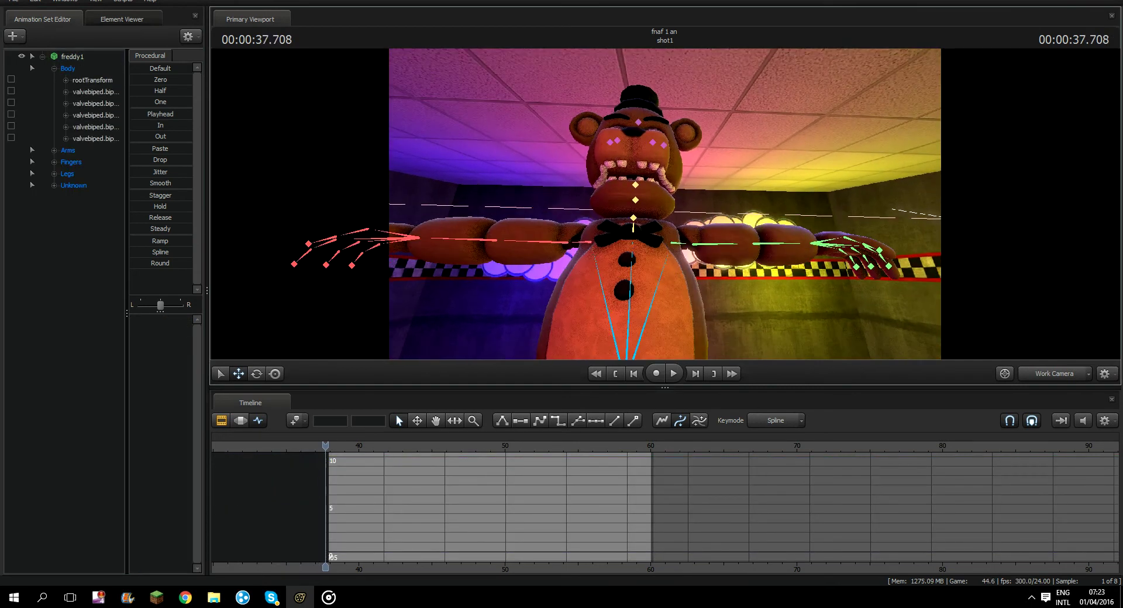
Rotate Freddy's right and left upper arm bones down so both arms hang beside the body.
{"action": "left_click", "coordinate": [629, 304], "text": "ctrl"}
{"action": "left_click", "coordinate": [540, 242], "text": "ctrl"}
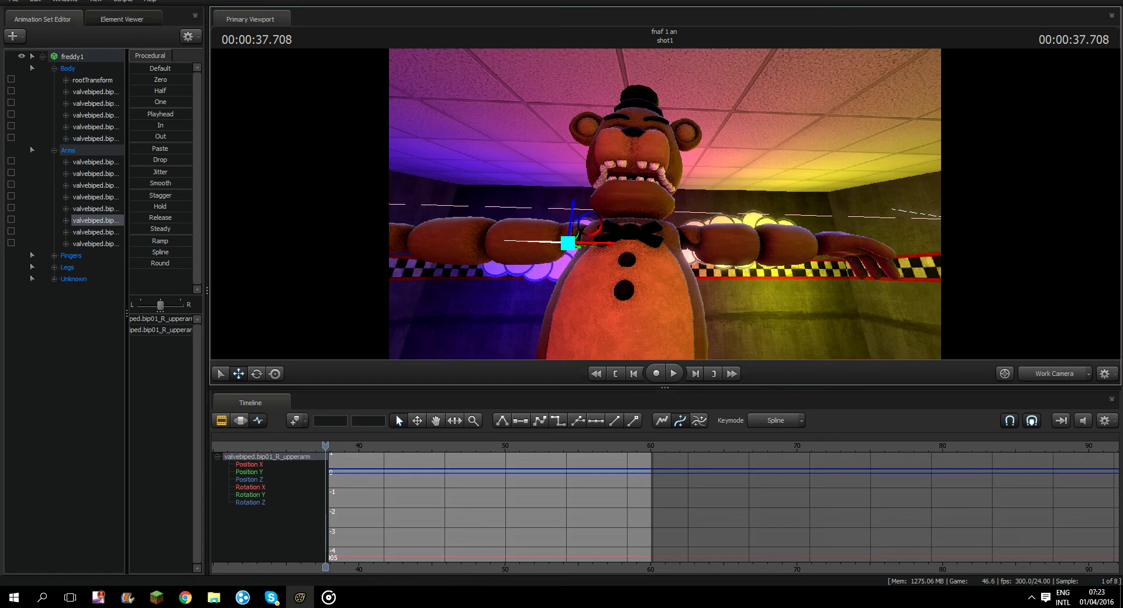
{"action": "key", "text": "e"}
{"action": "left_click_drag", "start_coordinate": [526, 245], "coordinate": [545, 280]}
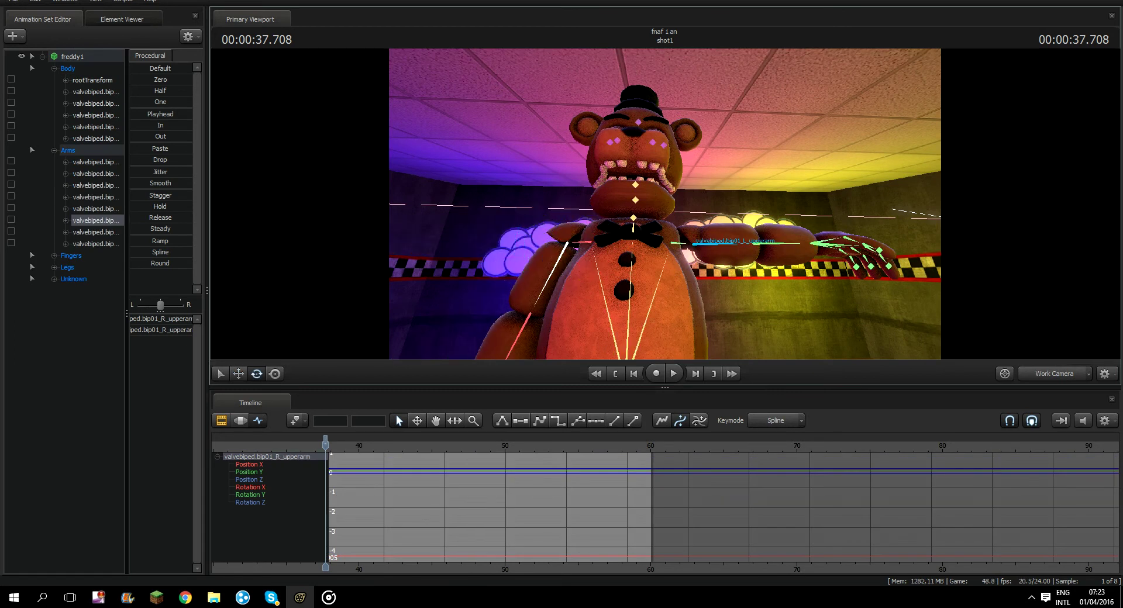
{"action": "left_click", "coordinate": [721, 243], "text": "ctrl"}
{"action": "left_click_drag", "start_coordinate": [715, 240], "coordinate": [711, 305]}
Close in on Freddy's face and rotate the right eyelid (lidR_freddy) to cover the lower part of the eye.
{"action": "key", "text": "w"}
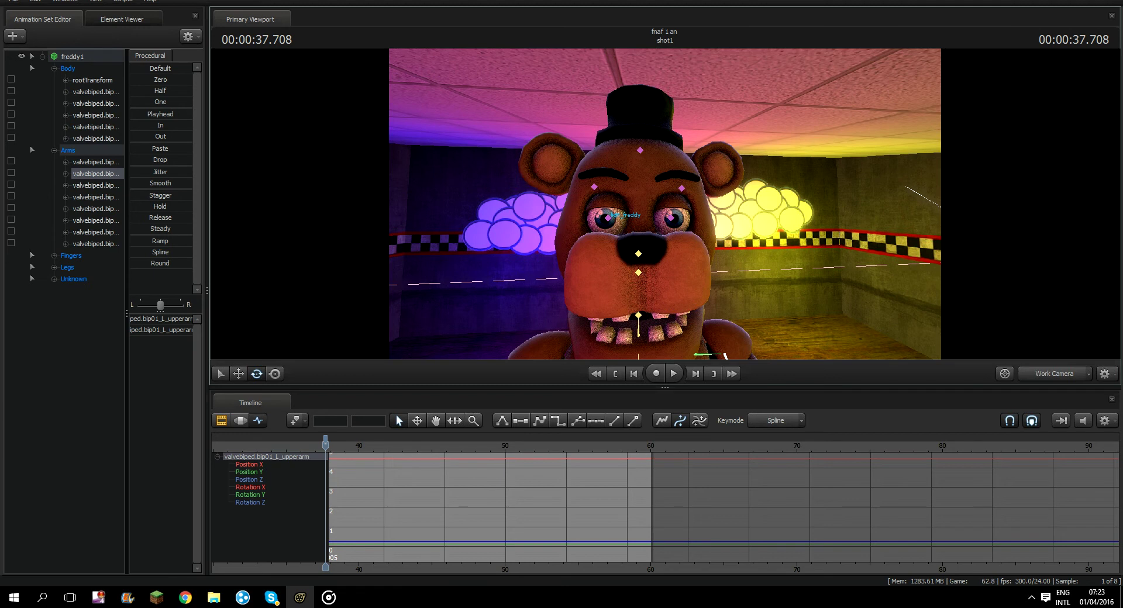
{"action": "left_click", "coordinate": [608, 217]}
{"action": "left_click_drag", "start_coordinate": [608, 218], "coordinate": [564, 234]}
{"action": "key", "text": "w"}
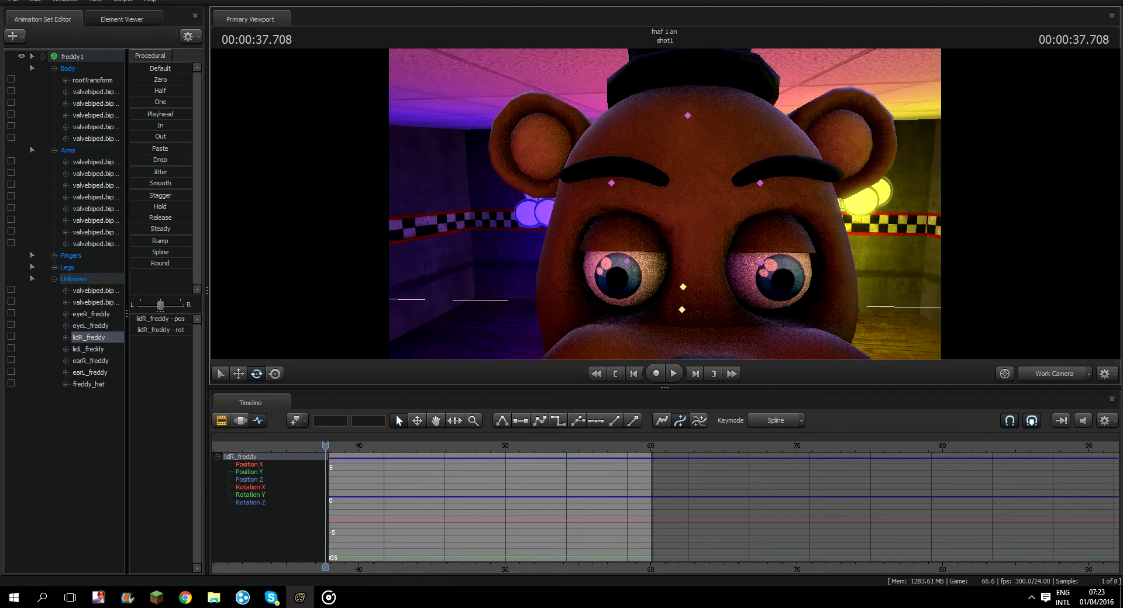
{"action": "left_click_drag", "start_coordinate": [626, 293], "coordinate": [710, 294]}
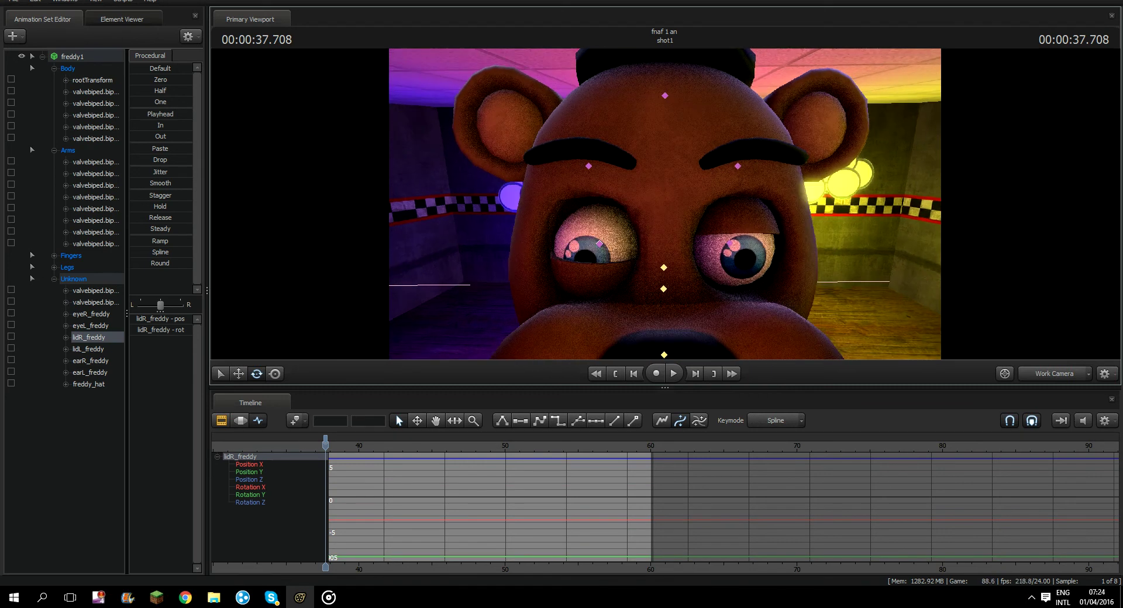
Rotate the left eyelid (lidL_freddy) to match the right one, covering the lower part of the eye.
{"action": "left_click", "coordinate": [735, 240]}
{"action": "left_click_drag", "start_coordinate": [735, 200], "coordinate": [741, 202]}
{"action": "left_click_drag", "start_coordinate": [738, 275], "coordinate": [763, 261]}
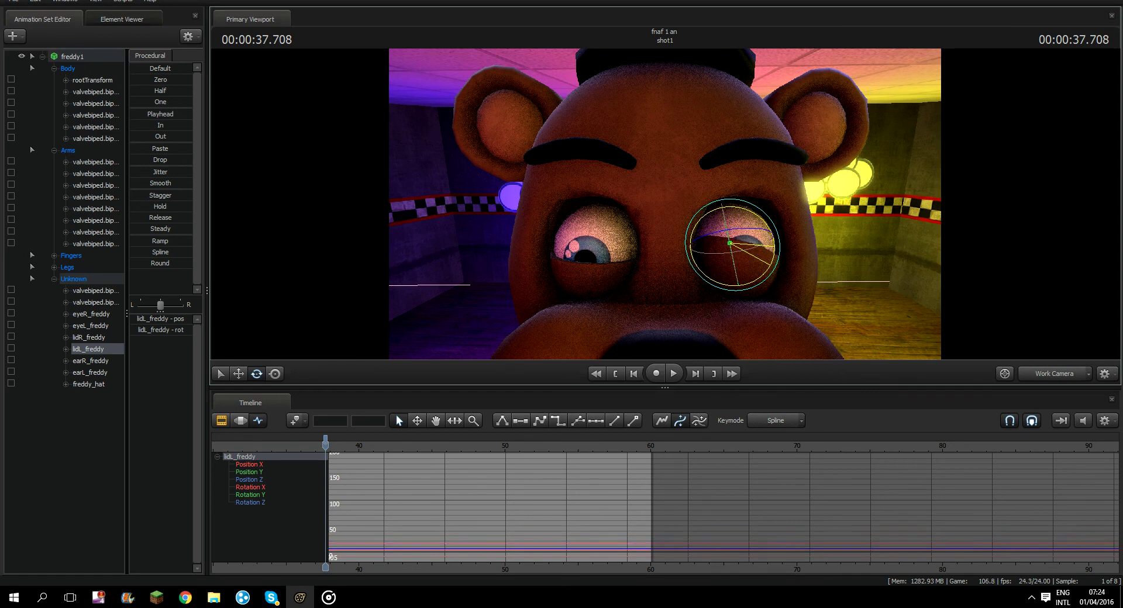
{"action": "left_click_drag", "start_coordinate": [740, 250], "coordinate": [773, 235]}
Raise Freddy's right upper arm at 39.291 seconds, undo the extra rotation tried, and advance the playhead to 39.791 seconds.
{"action": "mouse_move", "coordinate": [665, 204]}
{"action": "left_mouse_down"}
{"action": "mouse_move", "coordinate": [644, 328]}
{"action": "mouse_move", "coordinate": [631, 275]}
{"action": "mouse_move", "coordinate": [665, 175]}
{"action": "mouse_move", "coordinate": [665, 305]}
{"action": "mouse_move", "coordinate": [665, 117]}
{"action": "mouse_move", "coordinate": [665, 216]}
{"action": "left_mouse_up"}
{"action": "key", "text": "w"}
{"action": "key", "text": "space"}
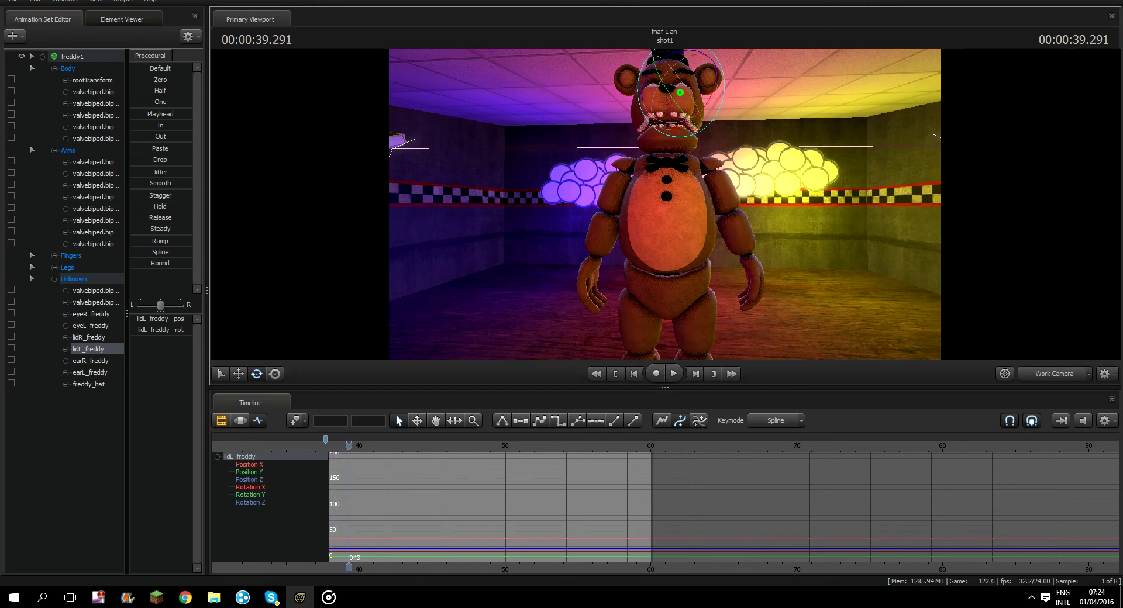
{"action": "left_click", "coordinate": [613, 188], "text": "ctrl"}
{"action": "left_click_drag", "start_coordinate": [604, 198], "coordinate": [630, 71]}
{"action": "left_click_drag", "start_coordinate": [593, 242], "coordinate": [597, 267]}
{"action": "key", "text": "ctrl+z"}
{"action": "key", "text": "space"}
{"action": "key", "text": "space"}
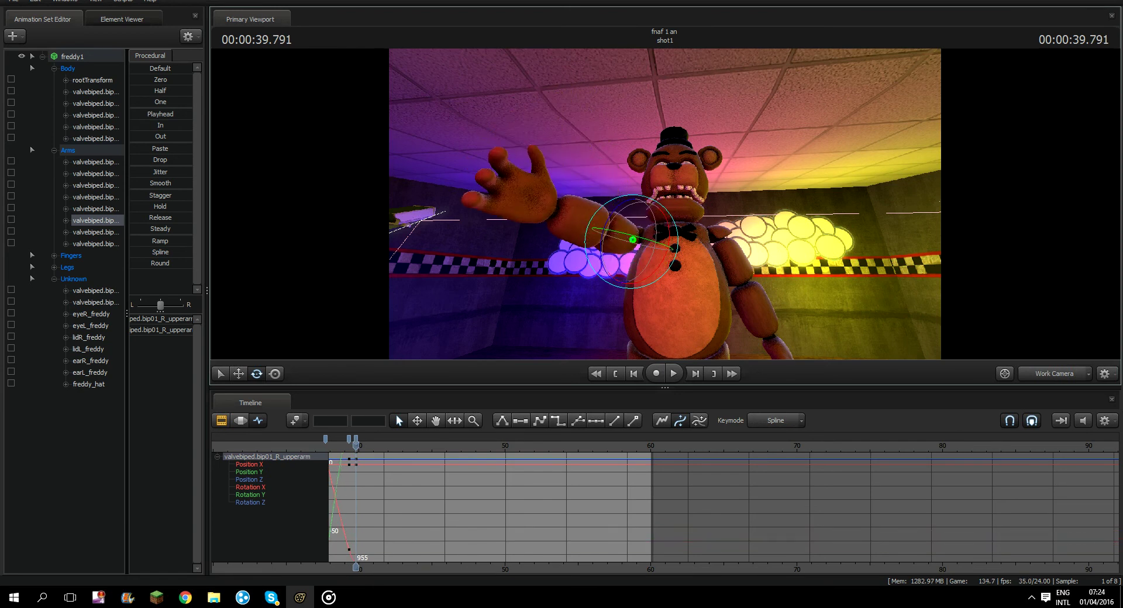
Keyframe further right upper arm rotations from 39.791 seconds onward for the wave, and advance the playhead to 41.250 seconds.
{"action": "left_click_drag", "start_coordinate": [593, 229], "coordinate": [629, 249]}
{"action": "key", "text": "Right"}
{"action": "key", "text": "Right"}
{"action": "key", "text": "Right"}
{"action": "key", "text": "Right"}
{"action": "key", "text": "Right"}
{"action": "key", "text": "Right"}
{"action": "key", "text": "Right"}
{"action": "key", "text": "Right"}
{"action": "key", "text": "Right"}
{"action": "key", "text": "Right"}
{"action": "key", "text": "Right"}
{"action": "key", "text": "Right"}
{"action": "key", "text": "Right"}
{"action": "key", "text": "Right"}
{"action": "key", "text": "Right"}
{"action": "key", "text": "Right"}
{"action": "key", "text": "Right"}
{"action": "key", "text": "Right"}
{"action": "key", "text": "Right"}
{"action": "key", "text": "Right"}
{"action": "key", "text": "Right"}
{"action": "key", "text": "Right"}
{"action": "key", "text": "Right"}
{"action": "key", "text": "space"}
{"action": "key", "text": "space"}
Close in on Freddy's head and keyframe rotations of the valvebiped.bip01_head2 bone at 41.250 and 42.291 seconds.
{"action": "key", "text": "w"}
{"action": "key", "text": "ctrl"}
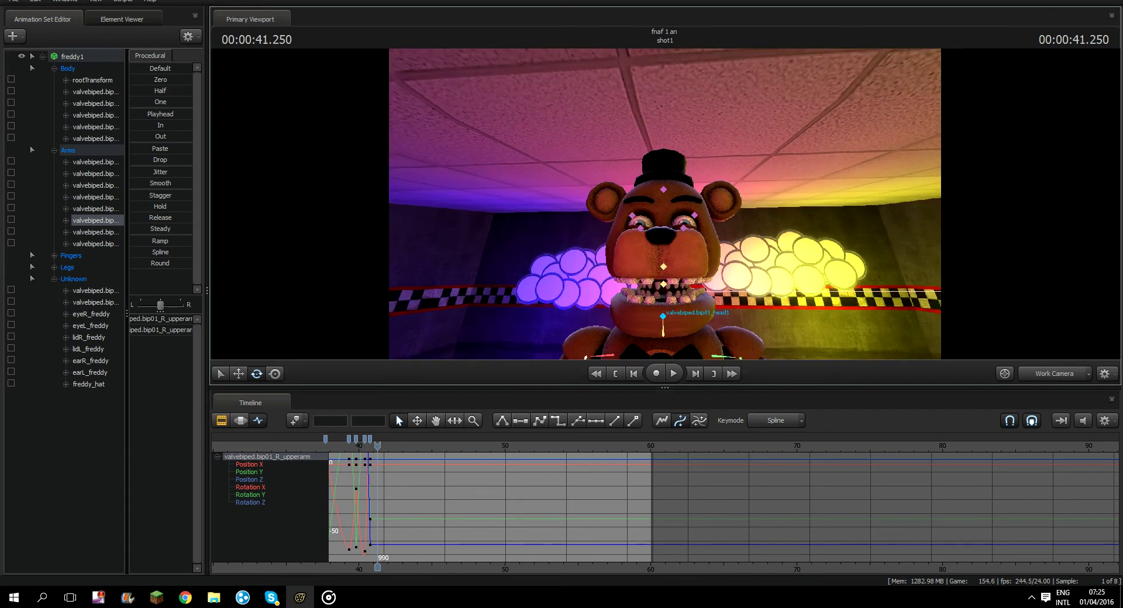
{"action": "left_click", "coordinate": [663, 317]}
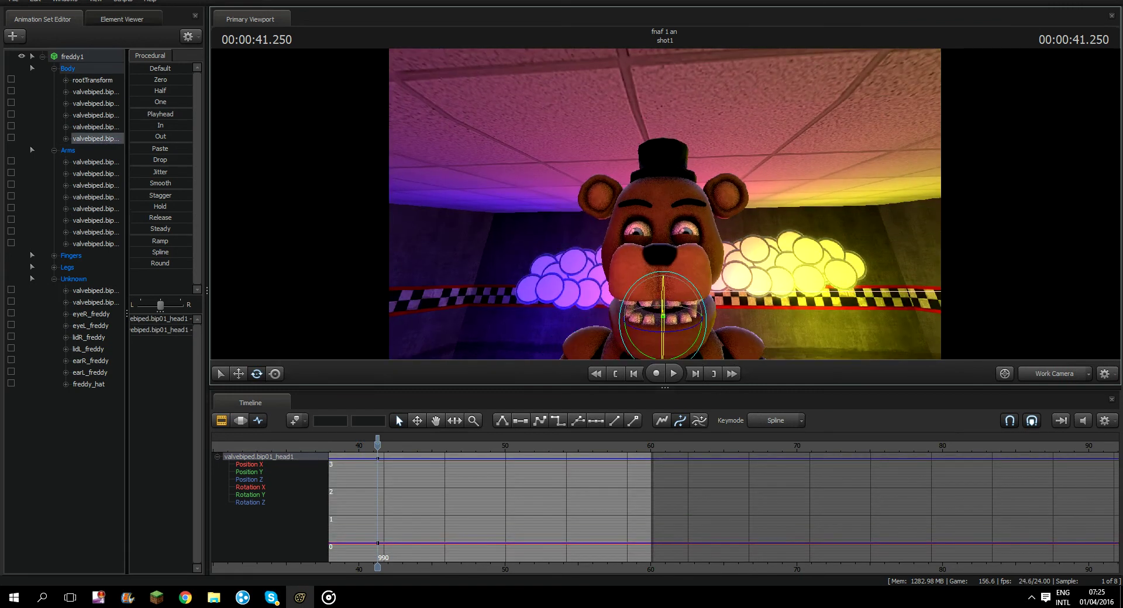
{"action": "left_click", "coordinate": [663, 267], "text": "ctrl"}
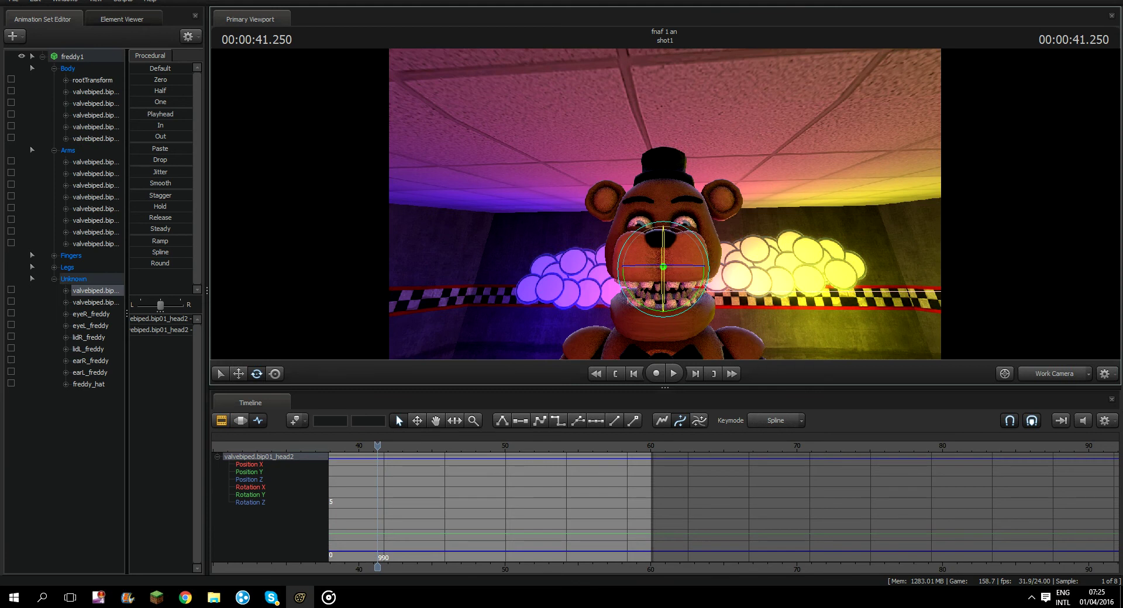
{"action": "mouse_move", "coordinate": [662, 246]}
{"action": "left_mouse_down"}
{"action": "mouse_move", "coordinate": [662, 262]}
{"action": "mouse_move", "coordinate": [663, 243]}
{"action": "left_mouse_up"}
{"action": "key", "text": "space"}
{"action": "key", "text": "space"}
{"action": "key", "text": "space"}
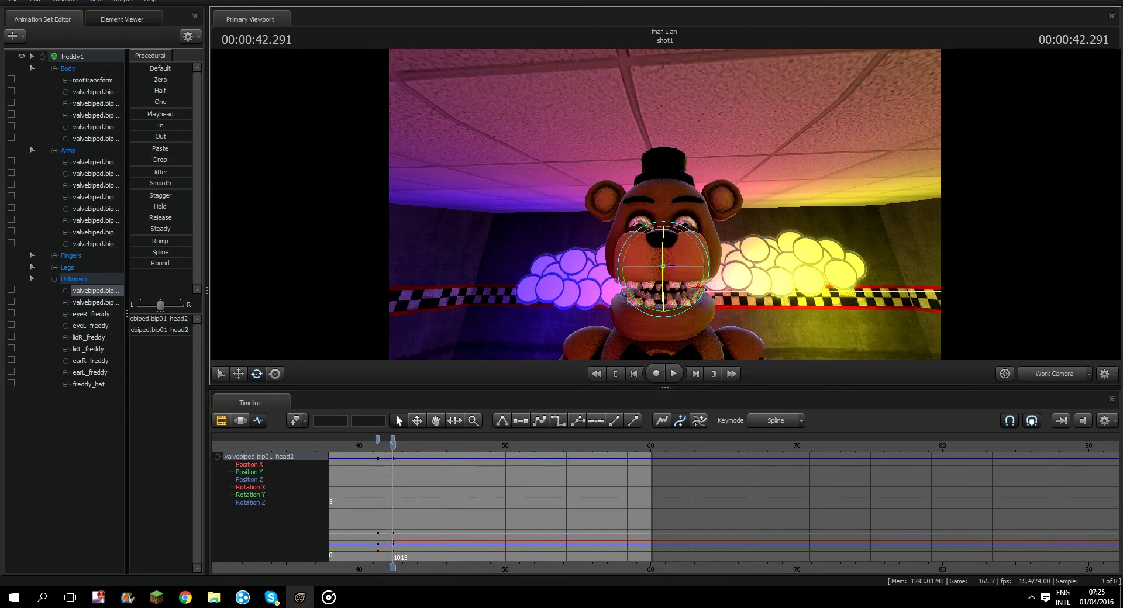
Play the head movement, try another head2 rotation, undo the last head change and continue playback.
{"action": "key", "text": "space"}
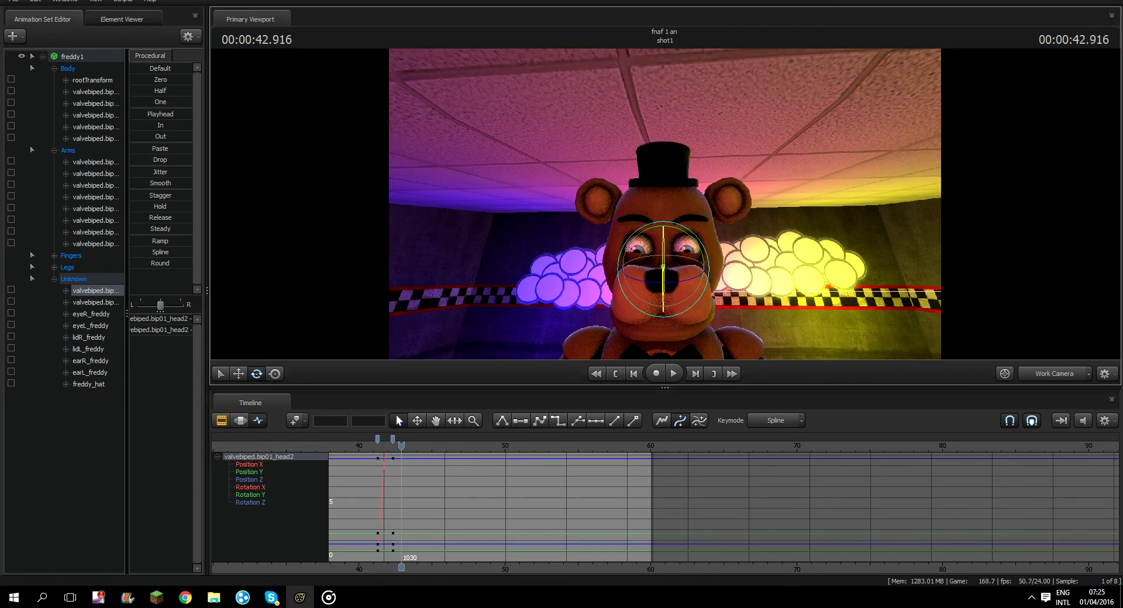
{"action": "key", "text": "space"}
{"action": "key", "text": "space"}
{"action": "left_click_drag", "start_coordinate": [663, 246], "coordinate": [662, 280]}
{"action": "key", "text": "space"}
{"action": "key", "text": "space"}
{"action": "key", "text": "ctrl+z"}
{"action": "key", "text": "space"}
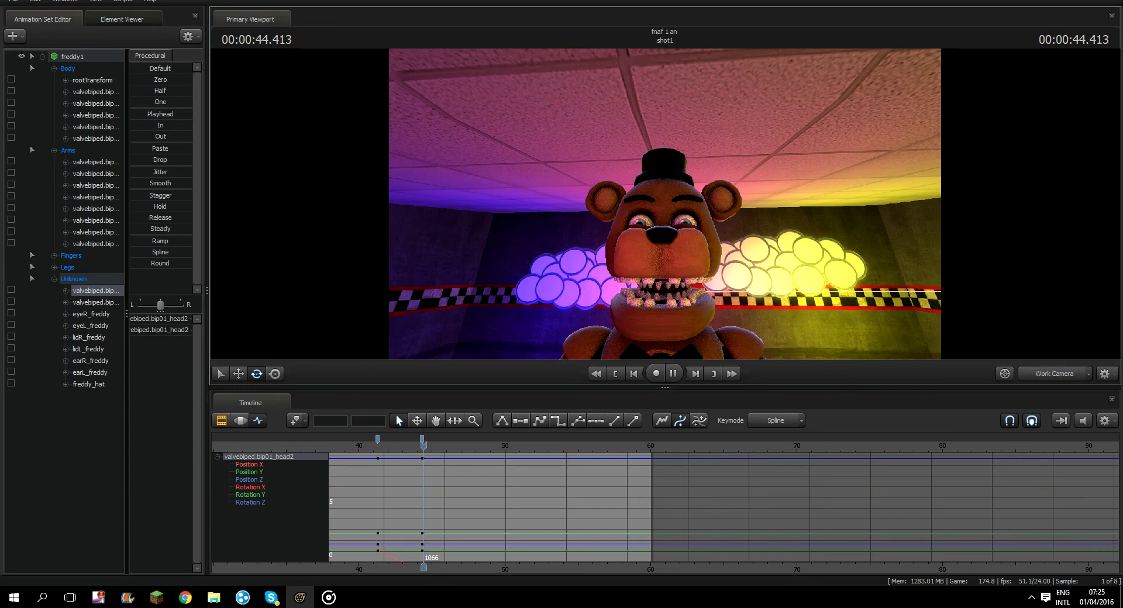
Review the animation with Freddy's whole body in view, replaying from the start and moving along the timeline to its end section.
{"action": "left_click_drag", "start_coordinate": [664, 204], "coordinate": [614, 222]}
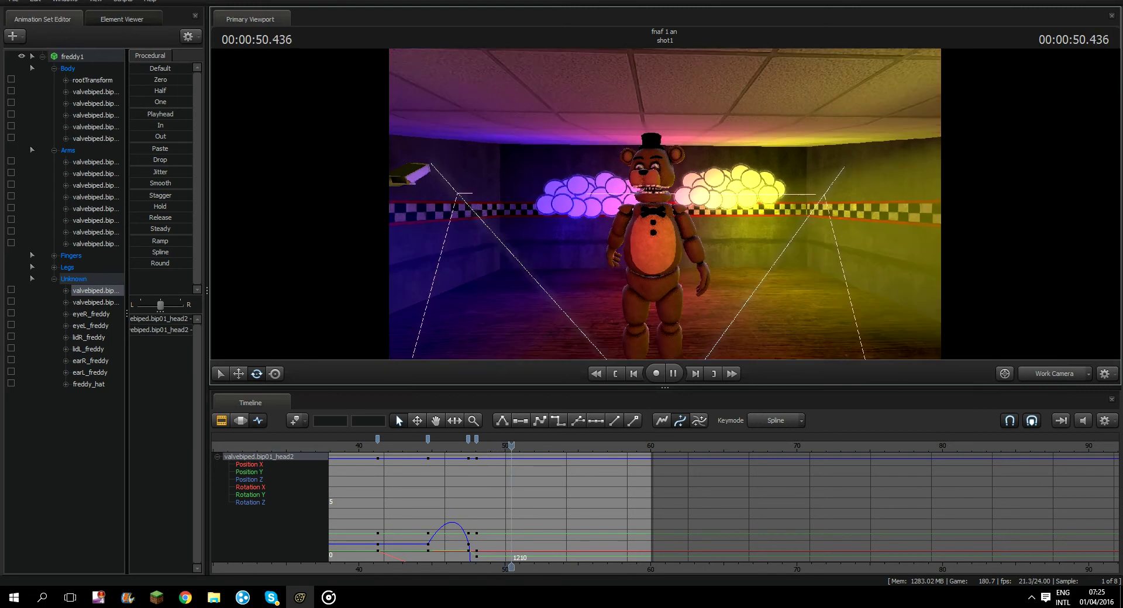
{"action": "key", "text": "Home"}
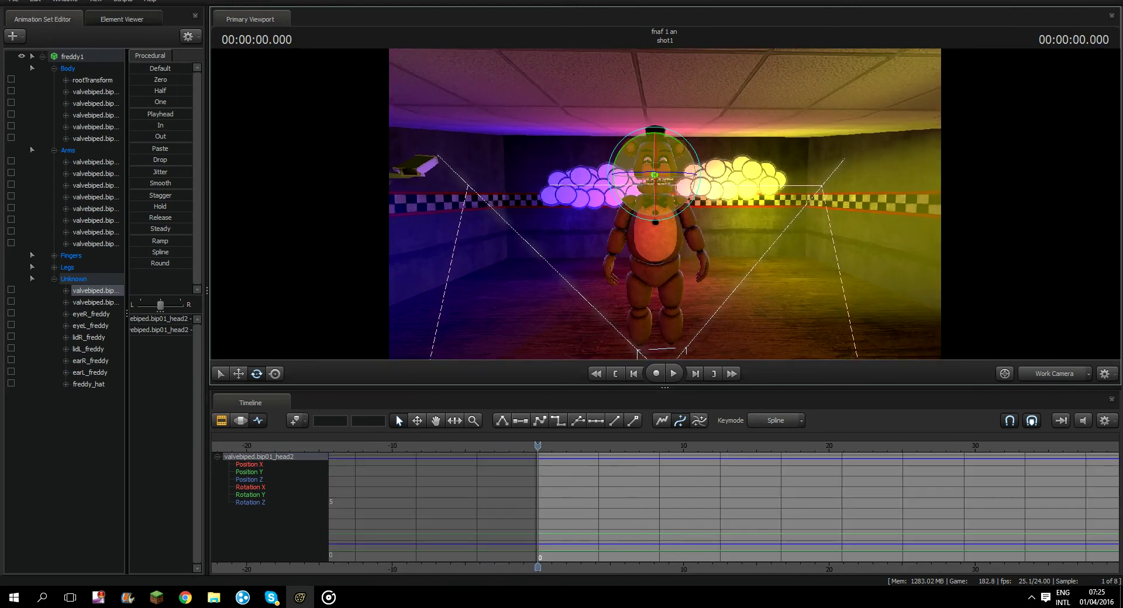
{"action": "key", "text": "space"}
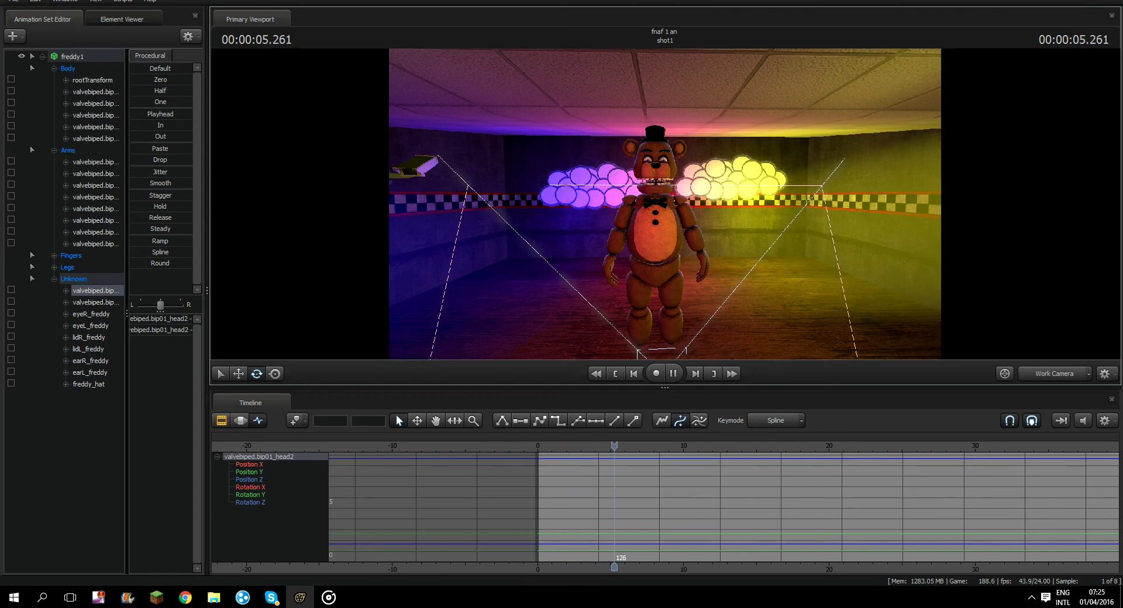
{"action": "key", "text": "space"}
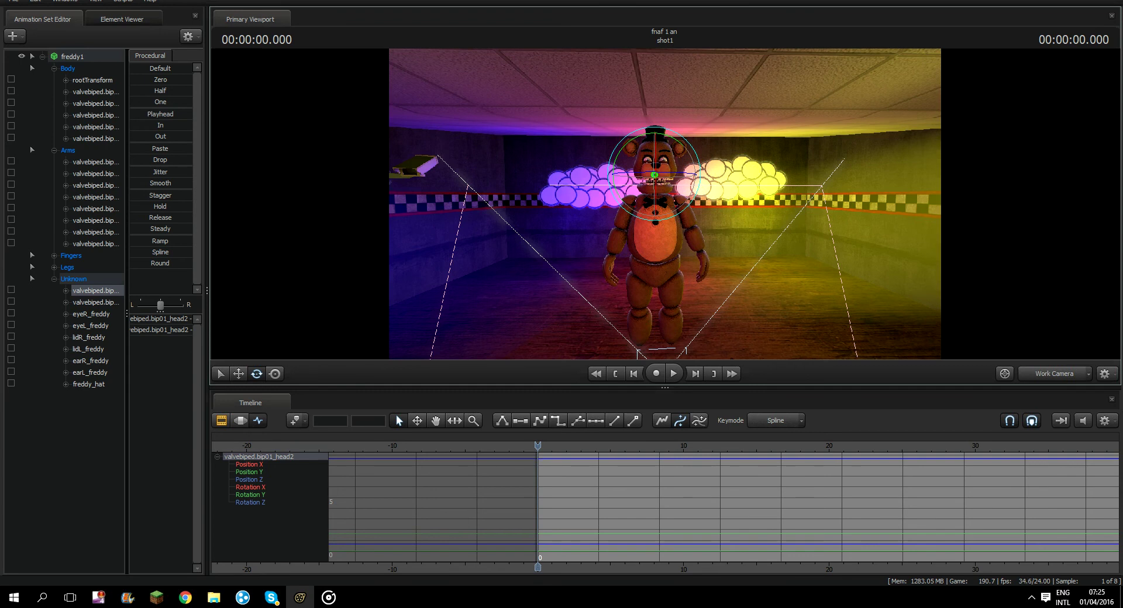
{"action": "key", "text": "space"}
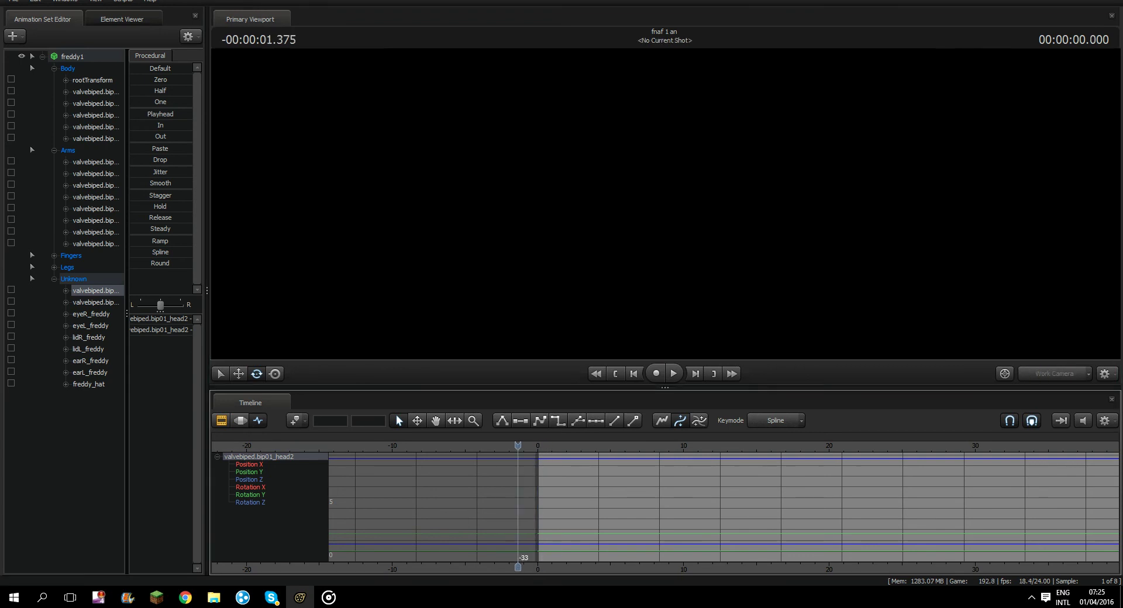
{"action": "left_click_drag", "start_coordinate": [551, 446], "coordinate": [776, 445]}
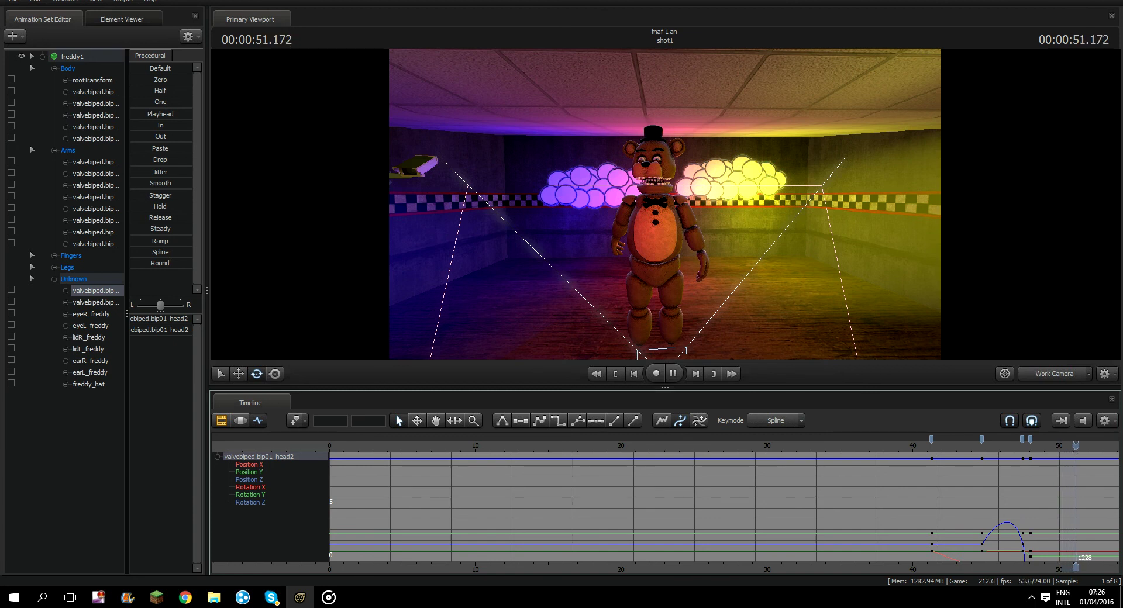
{"action": "key", "text": "space"}
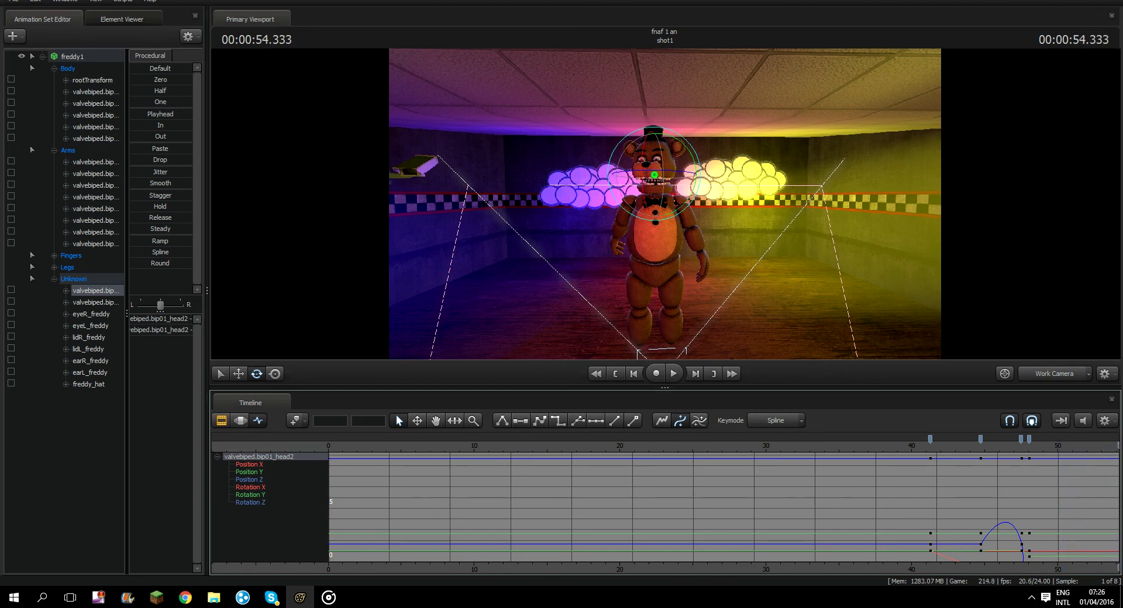
Keyframe a rotation of Freddy's head2 bone at 50.416 seconds that turns the head to face forward, and reframe the model.
{"action": "left_click_drag", "start_coordinate": [1058, 445], "coordinate": [1063, 446]}
{"action": "mouse_move", "coordinate": [656, 199]}
{"action": "left_mouse_down"}
{"action": "mouse_move", "coordinate": [668, 204]}
{"action": "mouse_move", "coordinate": [659, 186]}
{"action": "left_mouse_up"}
{"action": "left_click_drag", "start_coordinate": [731, 211], "coordinate": [705, 196]}
{"action": "key", "text": "w"}
{"action": "key", "text": "w"}
{"action": "key", "text": "s"}
{"action": "key", "text": "s"}
{"action": "key", "text": "w"}
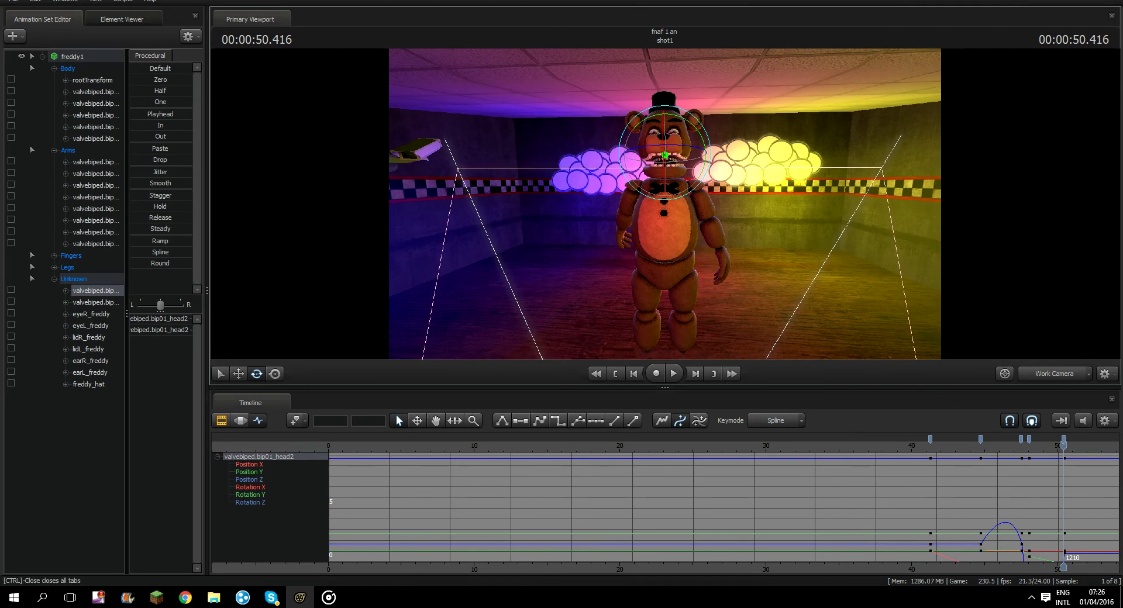
Save the session when exporting the full sequence as a 720p MP4 movie named fnaf 1 an, and cancel the render once it has started.
{"action": "left_click", "coordinate": [13, 1]}
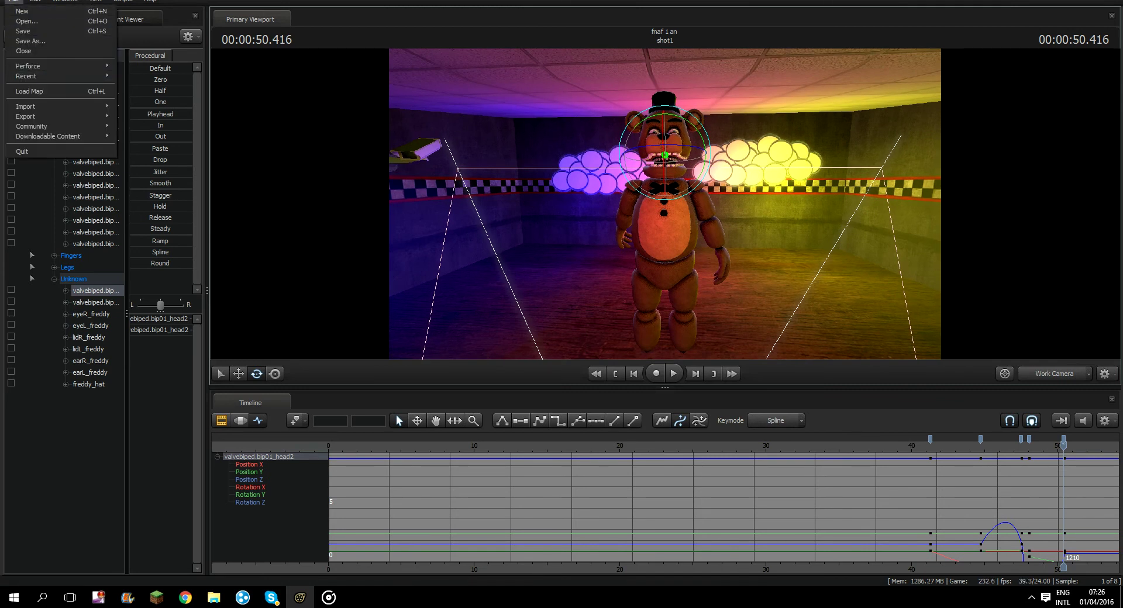
{"action": "mouse_move", "coordinate": [35, 116]}
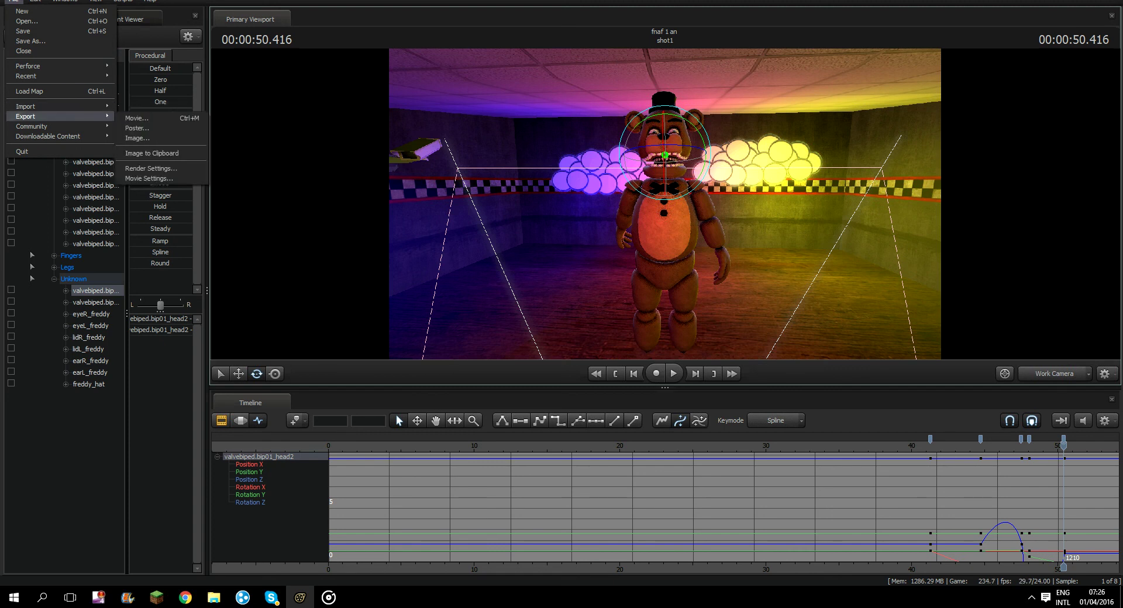
{"action": "left_click", "coordinate": [137, 118]}
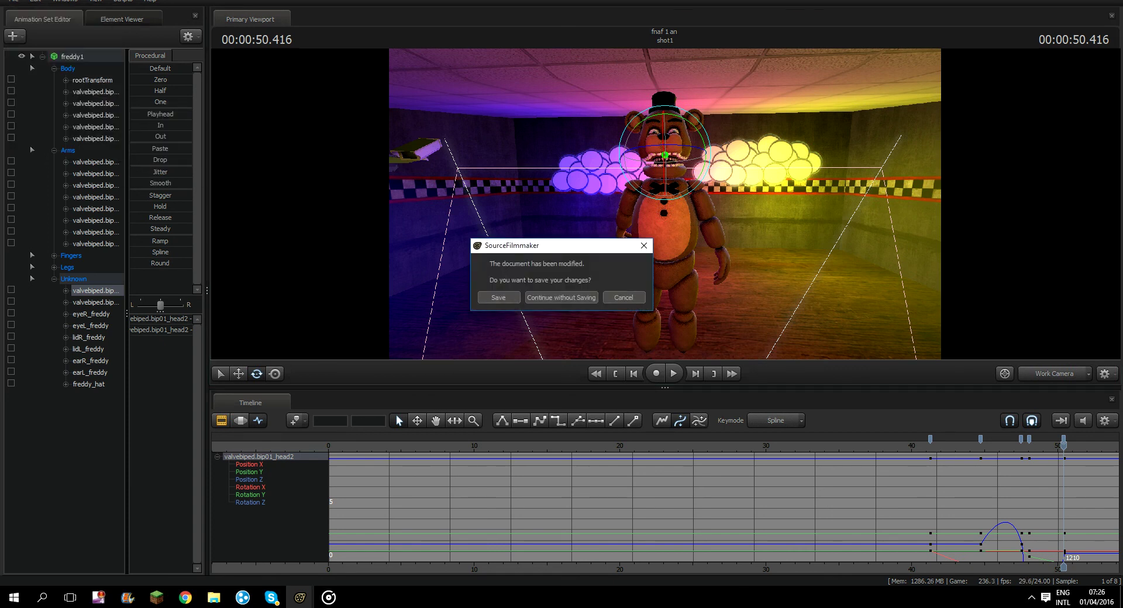
{"action": "left_click", "coordinate": [498, 297]}
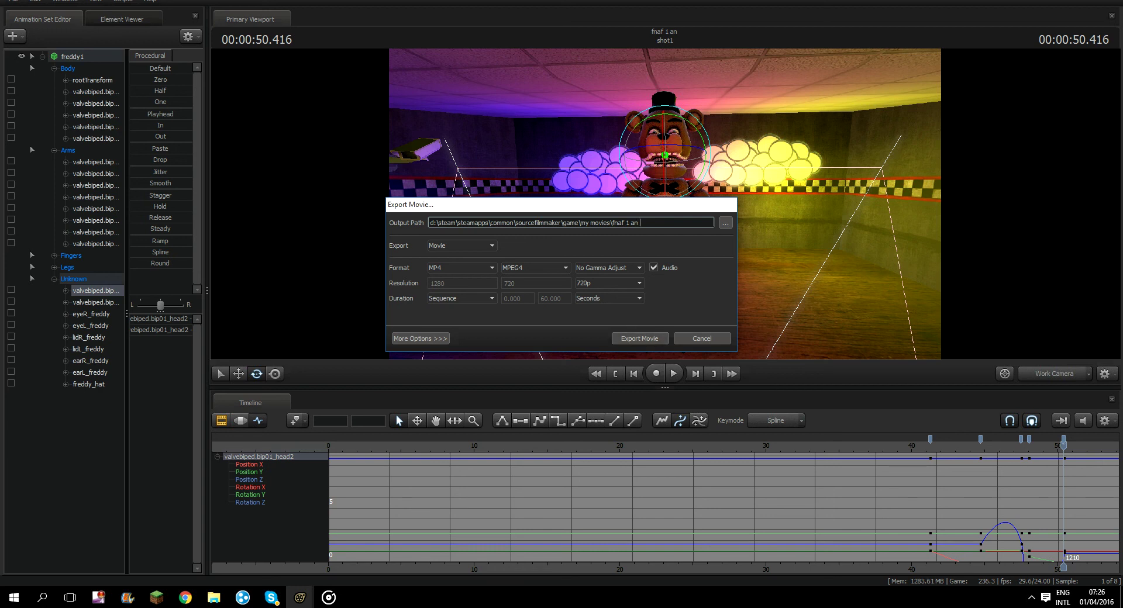
{"action": "key", "text": "Return"}
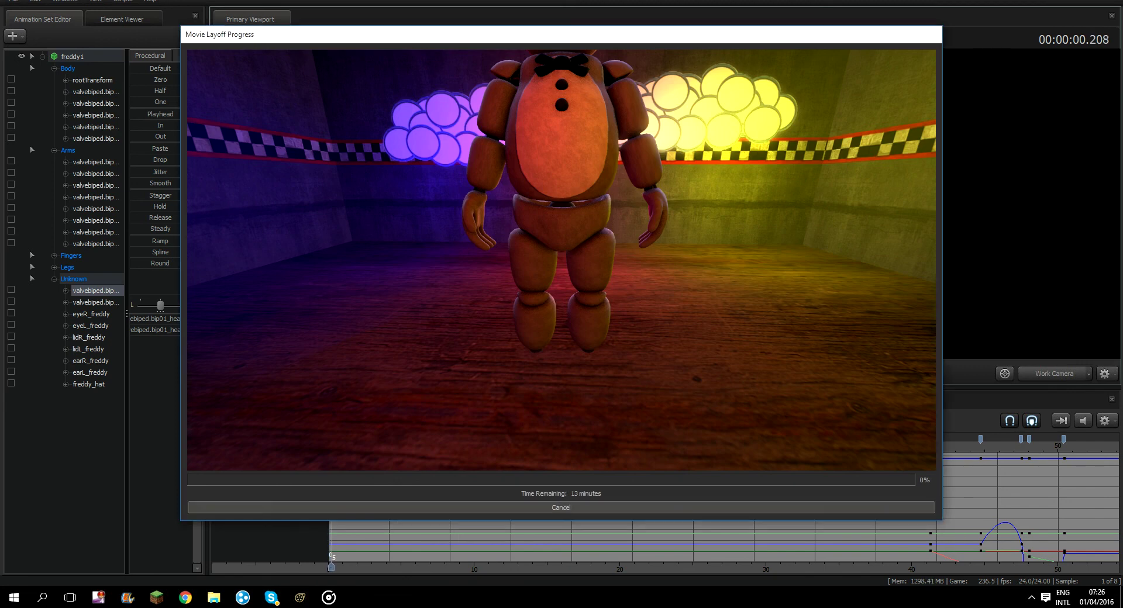
{"action": "key", "text": "Escape"}
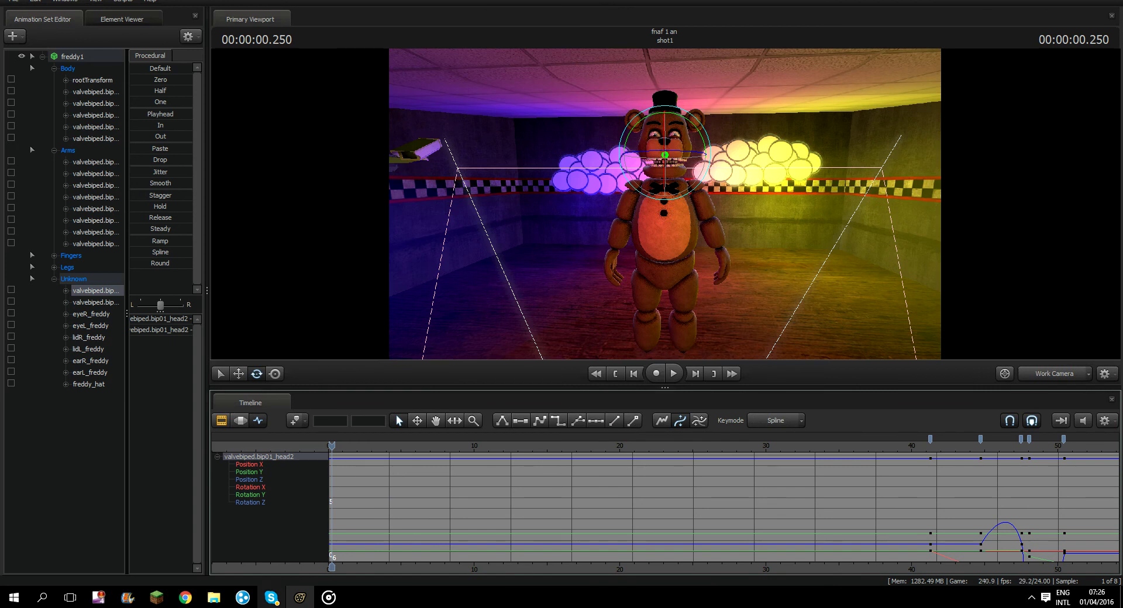
Save the fnaf 1 an session.
{"action": "left_click_drag", "start_coordinate": [408, 0], "coordinate": [486, 23]}
{"action": "left_click", "coordinate": [13, 1]}
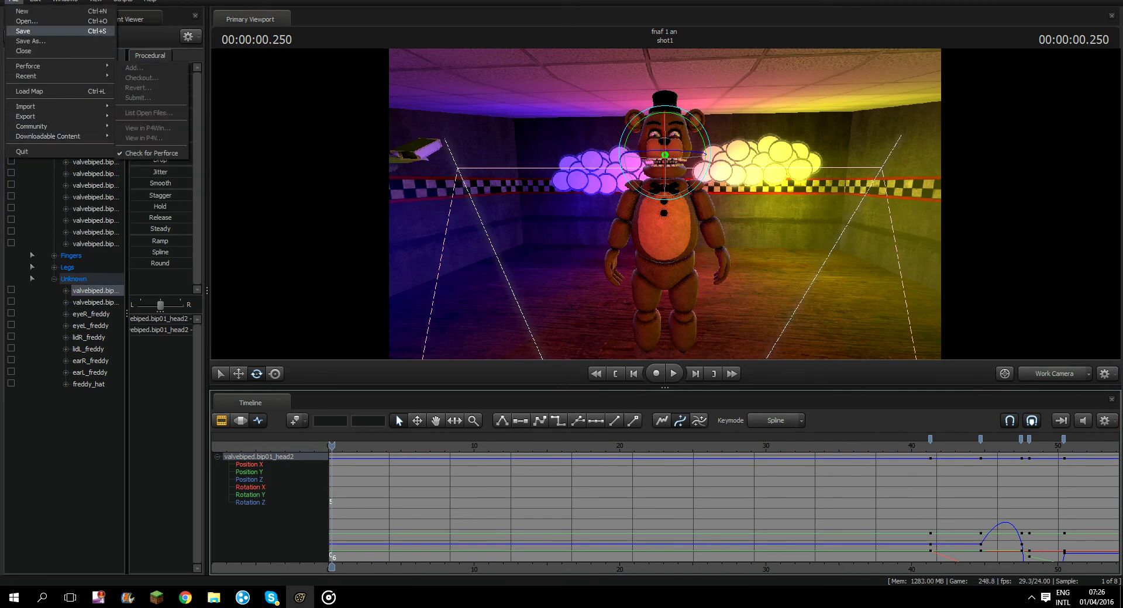
{"action": "left_click", "coordinate": [29, 31]}
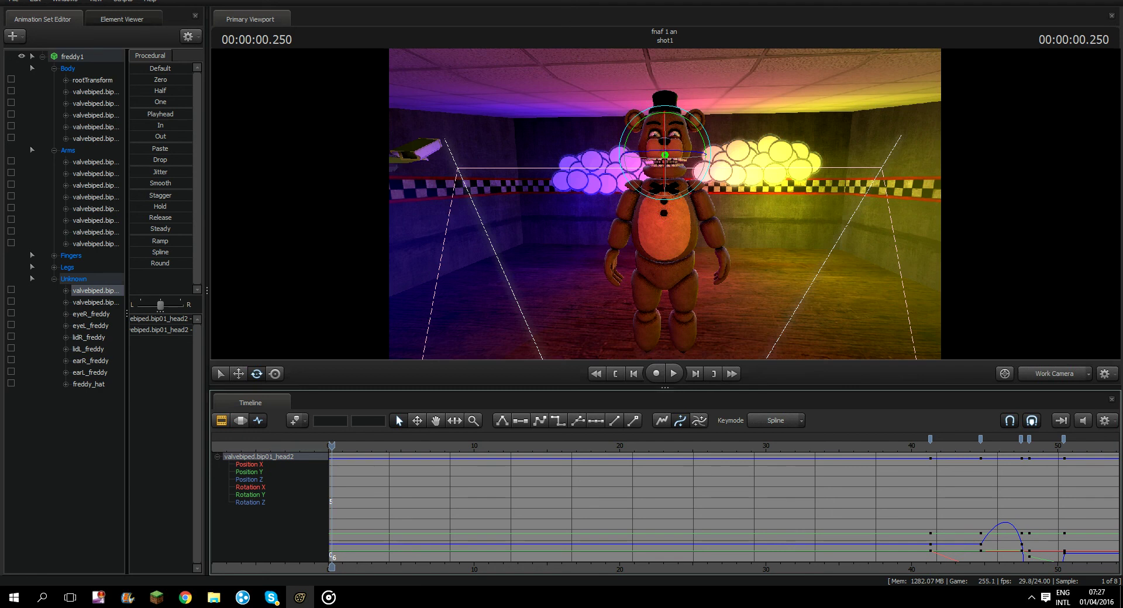
Switch the viewport from the work camera to the scene camera camera1 at 0.833 seconds, with Freddy's whole body in frame.
{"action": "key", "text": "ctrl"}
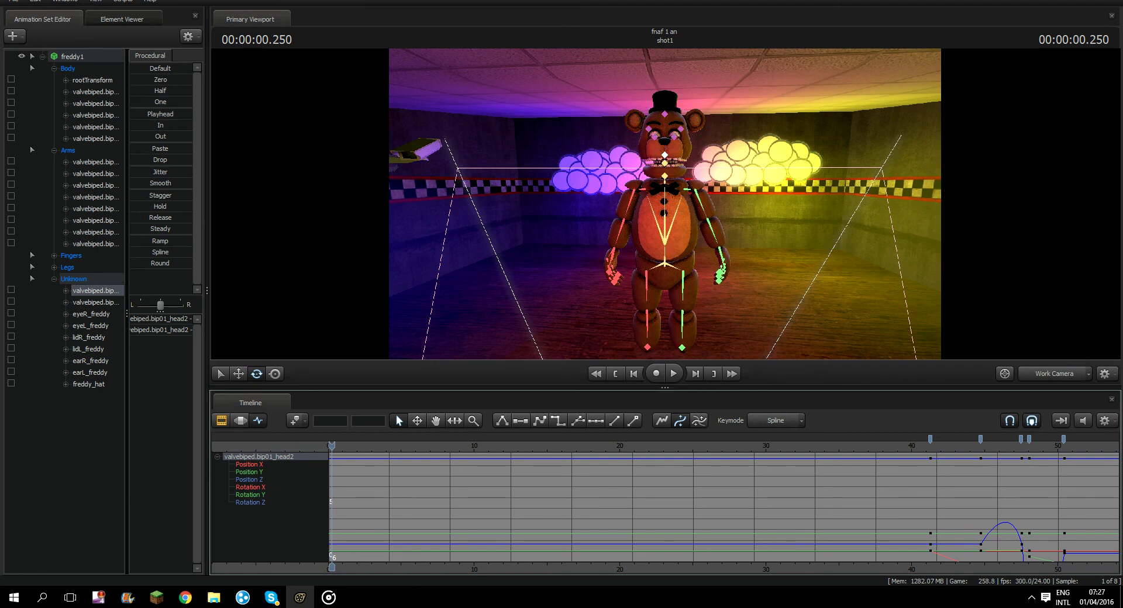
{"action": "key", "text": "ctrl+shift"}
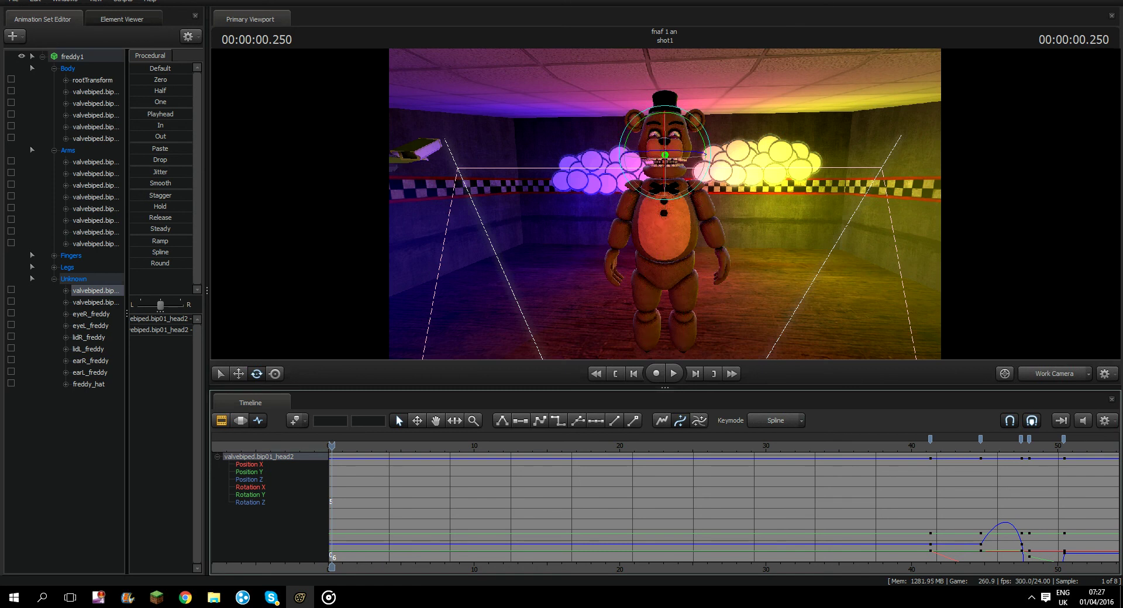
{"action": "mouse_move", "coordinate": [665, 203]}
{"action": "left_mouse_down"}
{"action": "mouse_move", "coordinate": [842, 205]}
{"action": "mouse_move", "coordinate": [913, 222]}
{"action": "mouse_move", "coordinate": [903, 176]}
{"action": "mouse_move", "coordinate": [665, 205]}
{"action": "left_mouse_up"}
{"action": "key", "text": "space"}
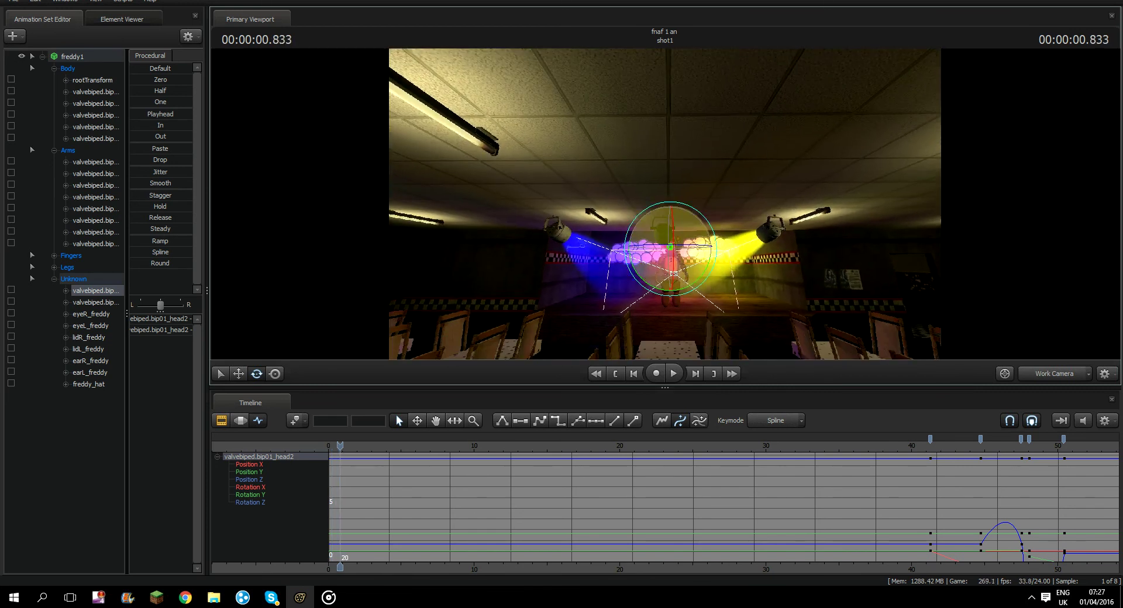
{"action": "right_click", "coordinate": [1053, 374]}
{"action": "mouse_move", "coordinate": [1053, 416]}
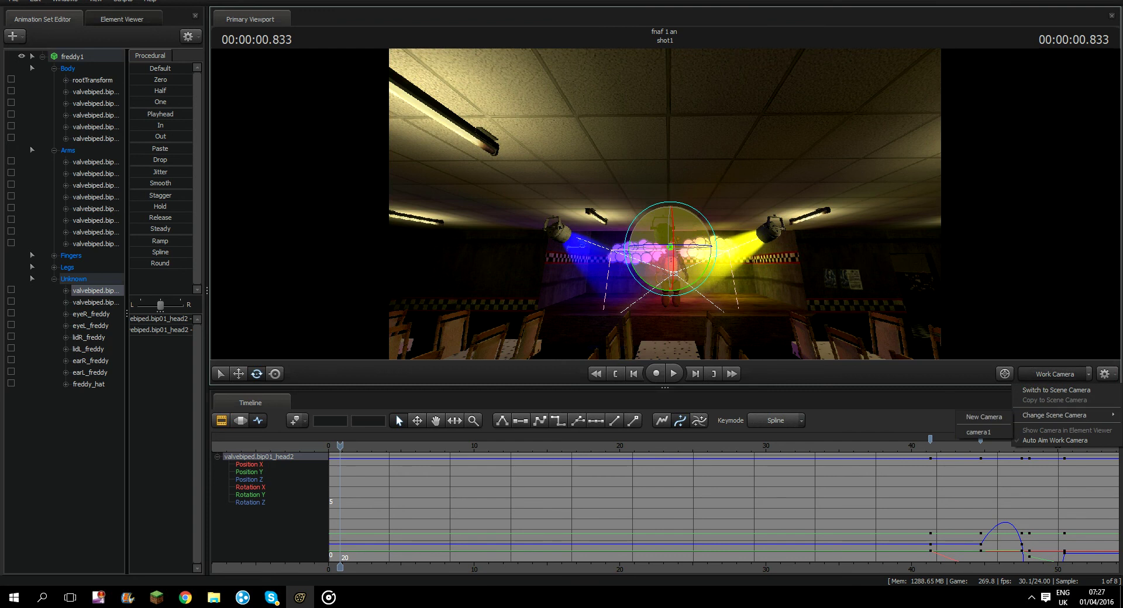
{"action": "left_click", "coordinate": [983, 433]}
{"action": "left_click", "coordinate": [1053, 374]}
{"action": "left_click_drag", "start_coordinate": [665, 204], "coordinate": [665, 204]}
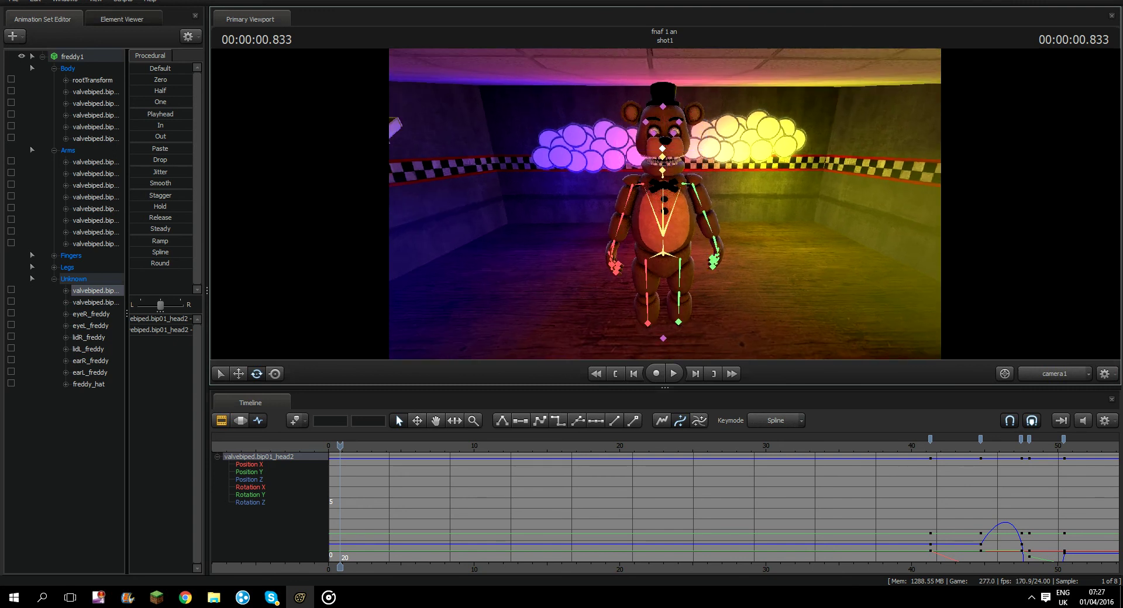
Rotate Freddy's valvebiped.bip01_spine1 bone and raise one arm toward his head at 0.833 seconds, and open the Windows Start menu.
{"action": "left_click", "coordinate": [663, 252]}
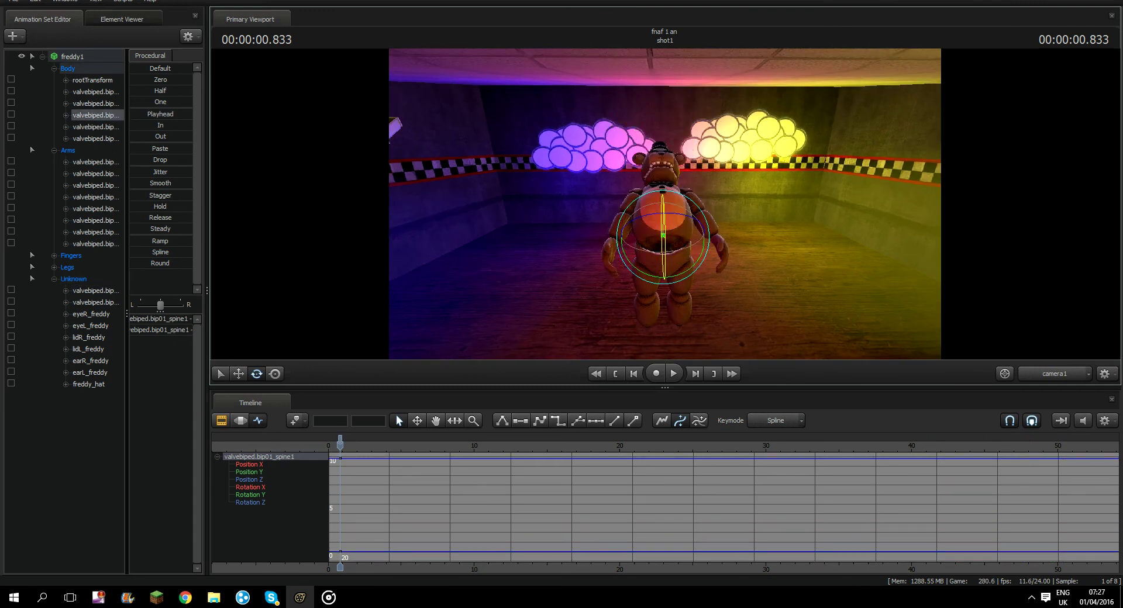
{"action": "left_click_drag", "start_coordinate": [663, 263], "coordinate": [664, 210]}
{"action": "left_click_drag", "start_coordinate": [700, 249], "coordinate": [663, 209]}
{"action": "left_click", "coordinate": [628, 193], "text": "ctrl"}
{"action": "key", "text": "super"}
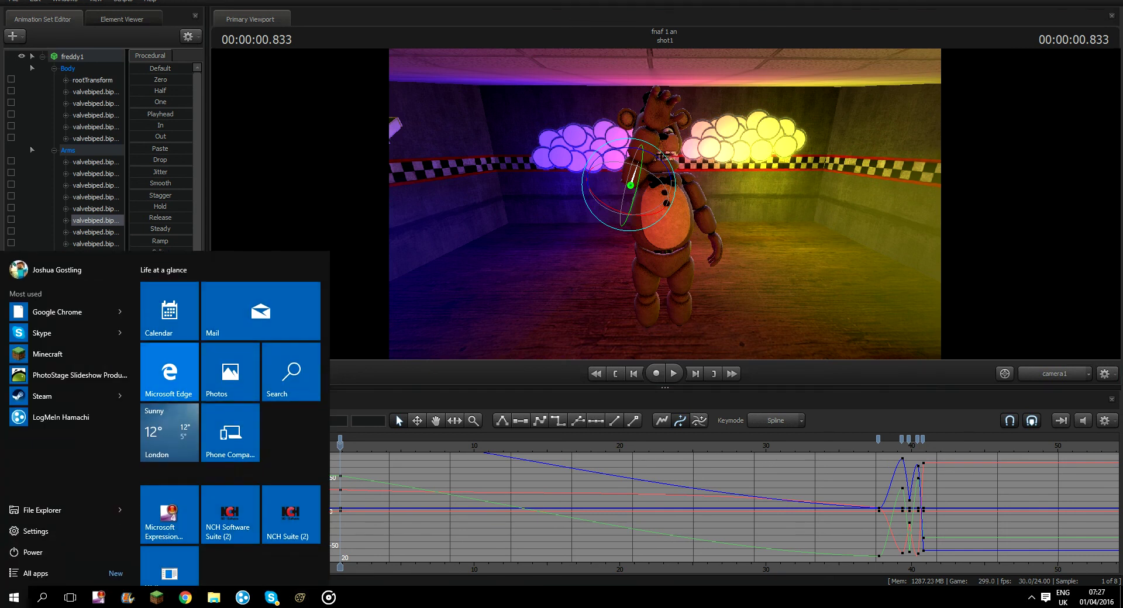